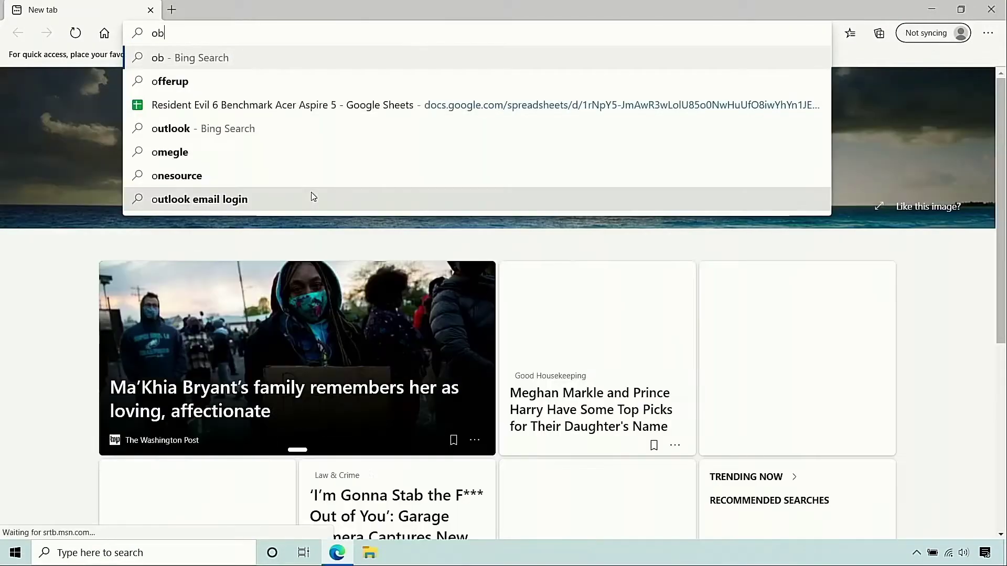
Step: Search for OBS Studio, download the Windows installer from obsproject.com, and open it
{"action": "type", "text": " stud"}
{"action": "key", "text": "Return"}
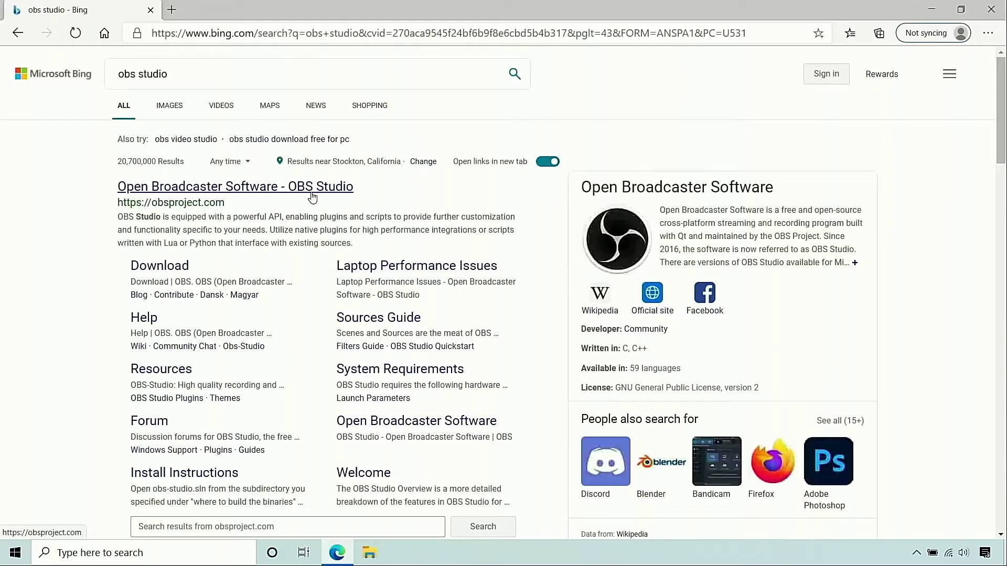
{"action": "scroll", "coordinate": [312, 198], "scroll_direction": "up", "scroll_amount": 2}
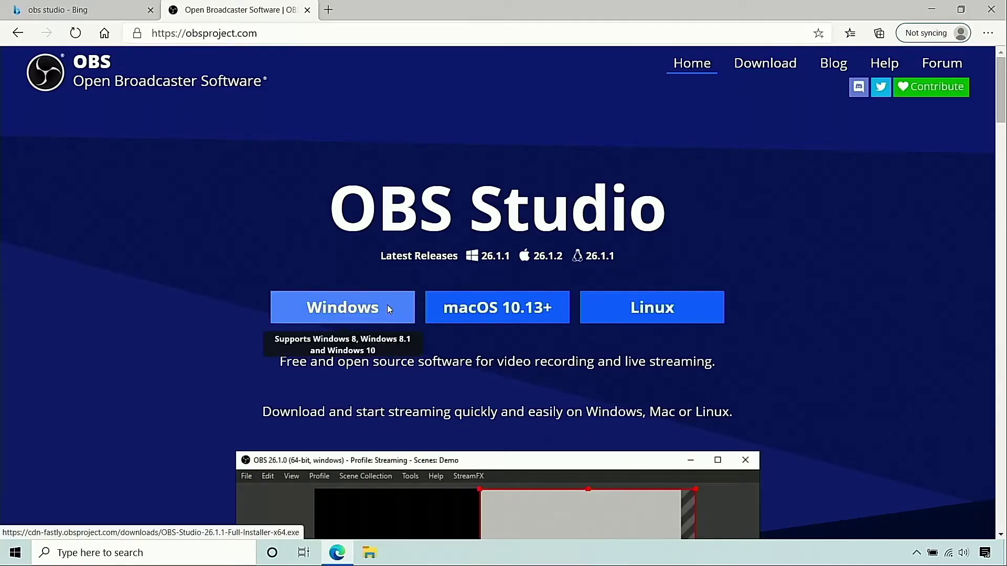
{"action": "left_click", "coordinate": [387, 305]}
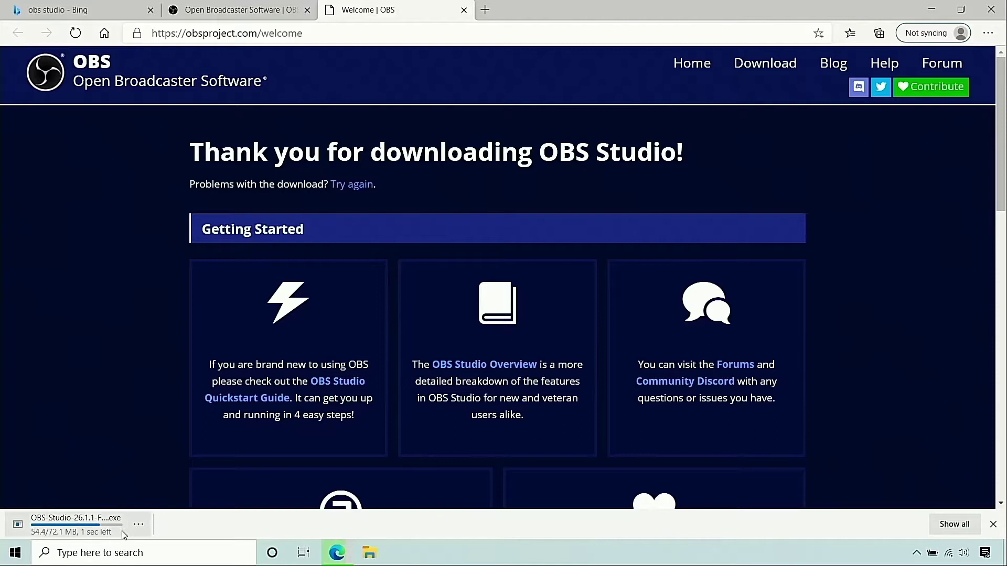
{"action": "left_click", "coordinate": [124, 529]}
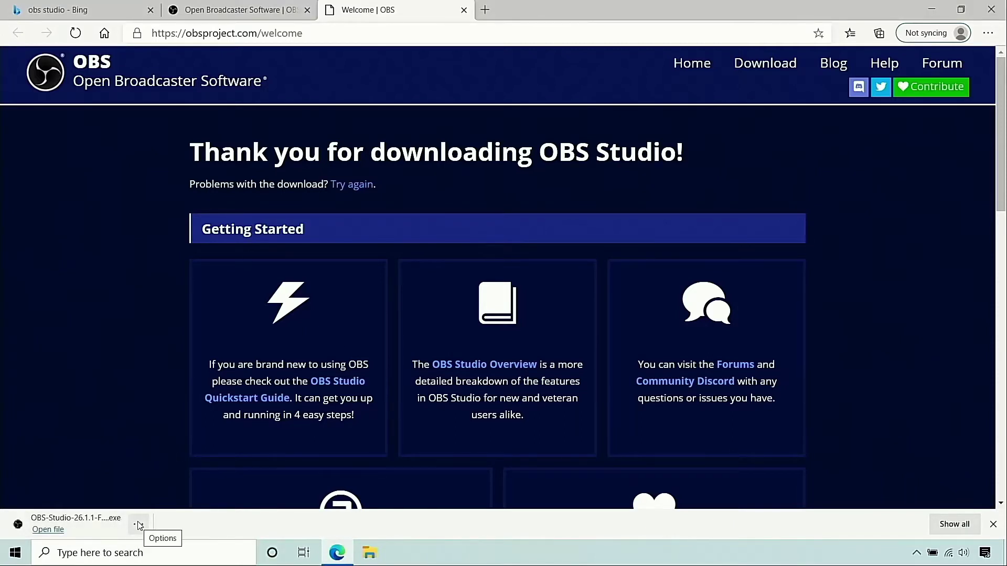
{"action": "left_click", "coordinate": [48, 530]}
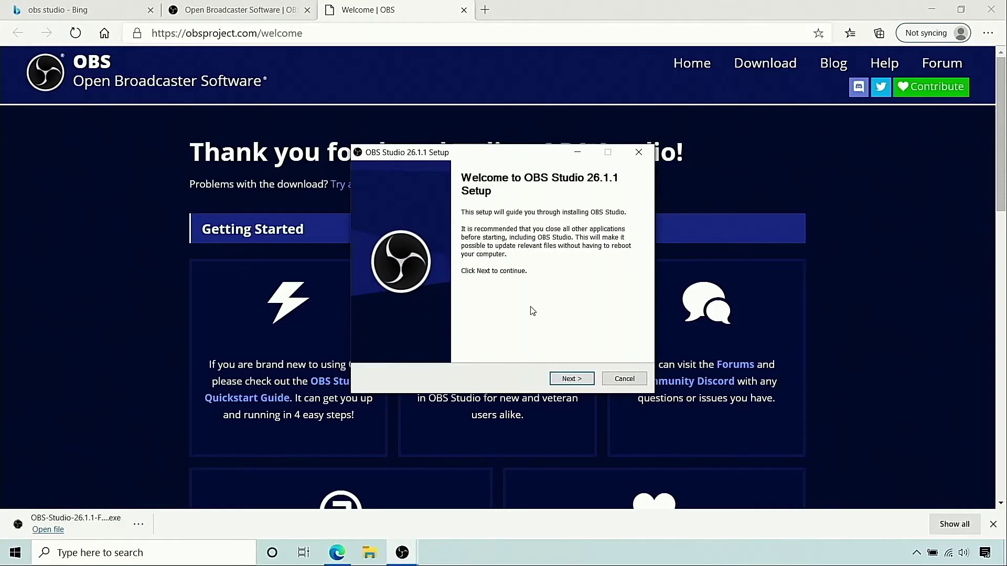
Step: Accept the license and install OBS Studio 26.1.1 to the default location
{"action": "left_click", "coordinate": [570, 379]}
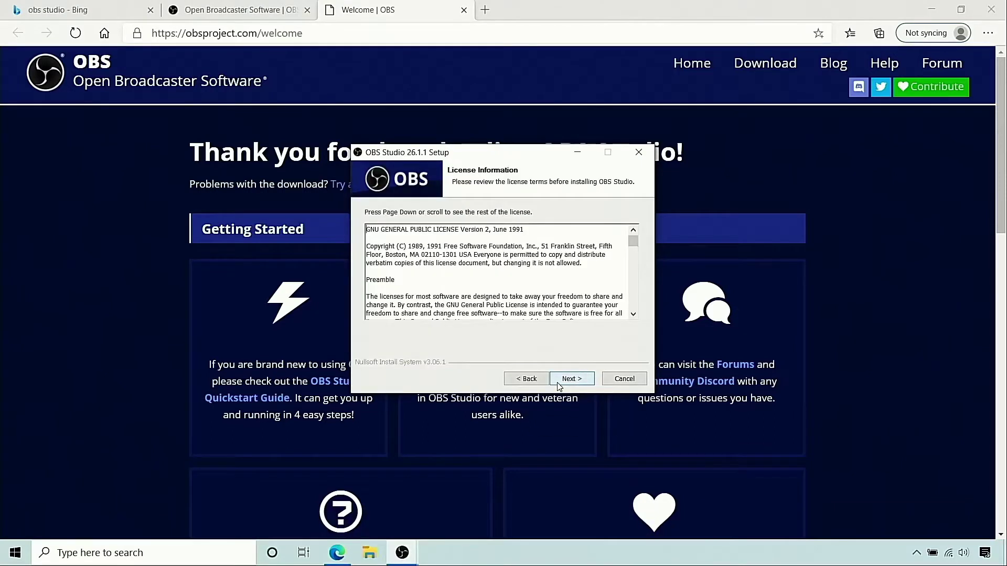
{"action": "left_click_drag", "start_coordinate": [641, 244], "coordinate": [632, 303]}
{"action": "left_click", "coordinate": [637, 300]}
{"action": "left_click", "coordinate": [637, 300]}
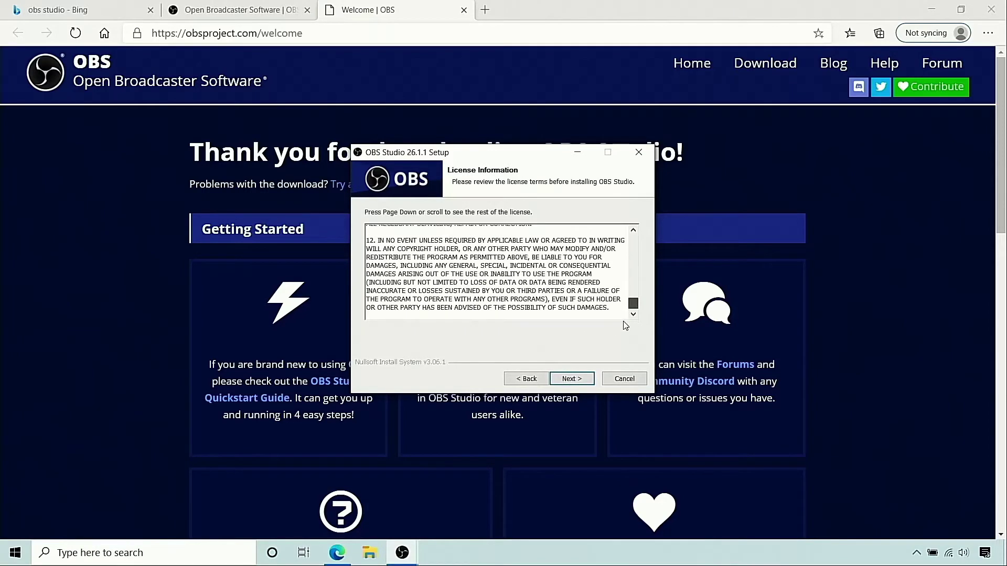
{"action": "left_click", "coordinate": [562, 381]}
{"action": "left_click", "coordinate": [561, 380]}
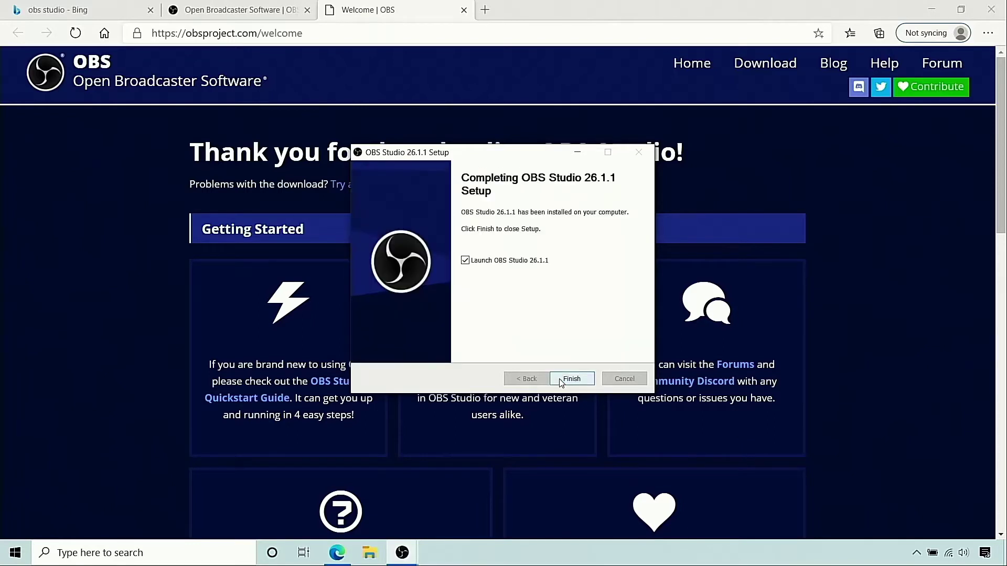
Step: Launch OBS and apply auto-configuration optimized just for recording with default video settings
{"action": "left_click", "coordinate": [560, 380]}
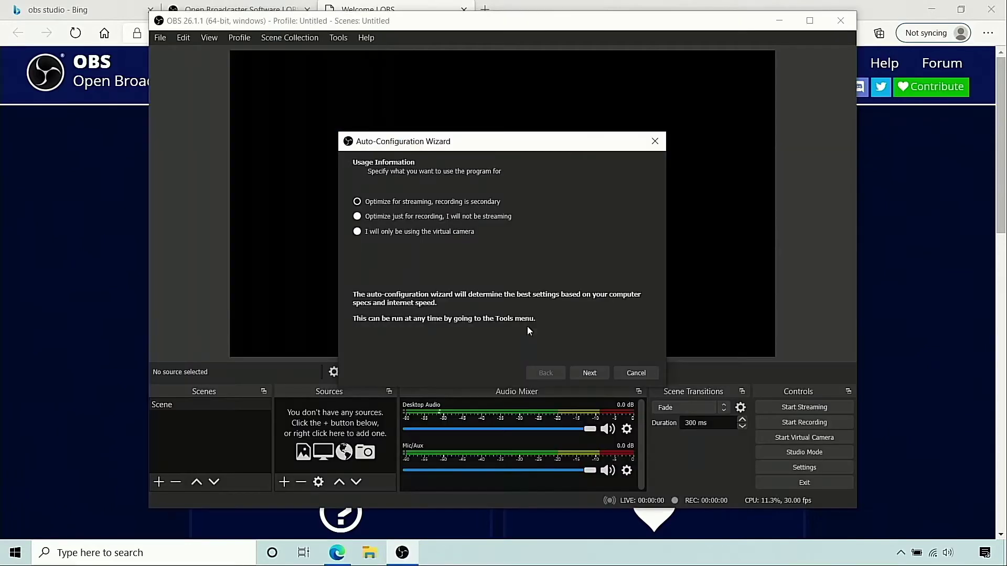
{"action": "left_click", "coordinate": [481, 216]}
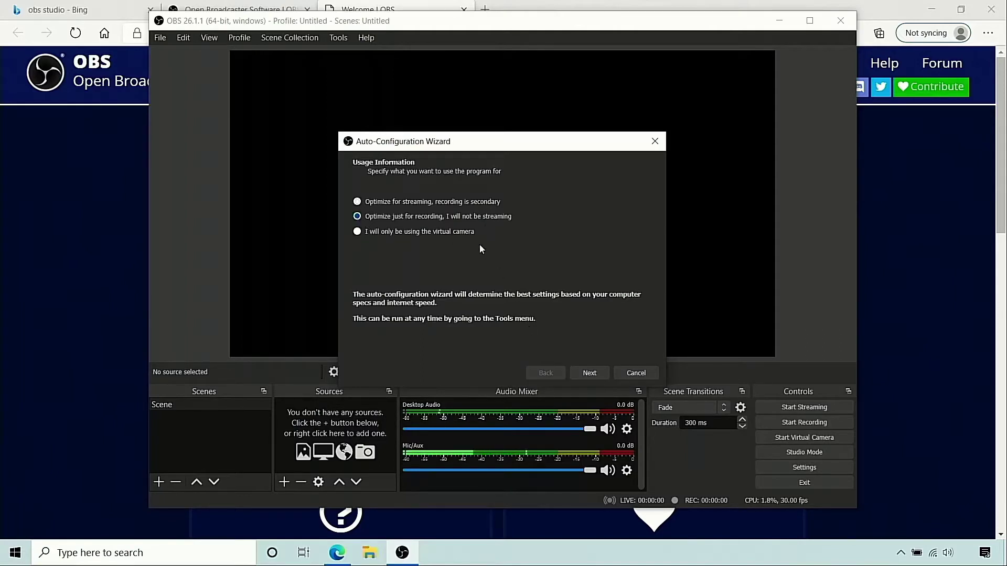
{"action": "left_click", "coordinate": [524, 210]}
{"action": "left_click", "coordinate": [604, 379]}
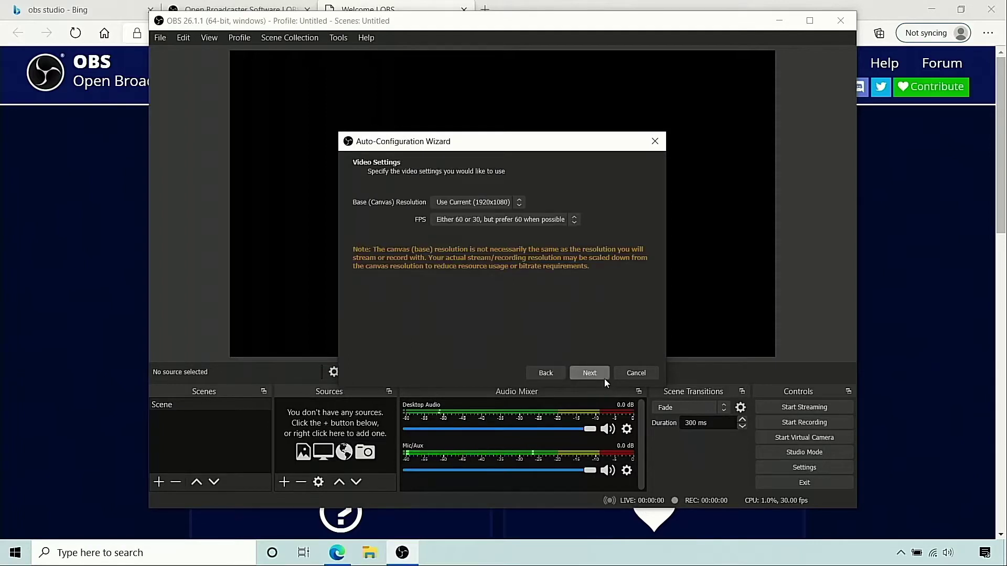
{"action": "left_click", "coordinate": [604, 379]}
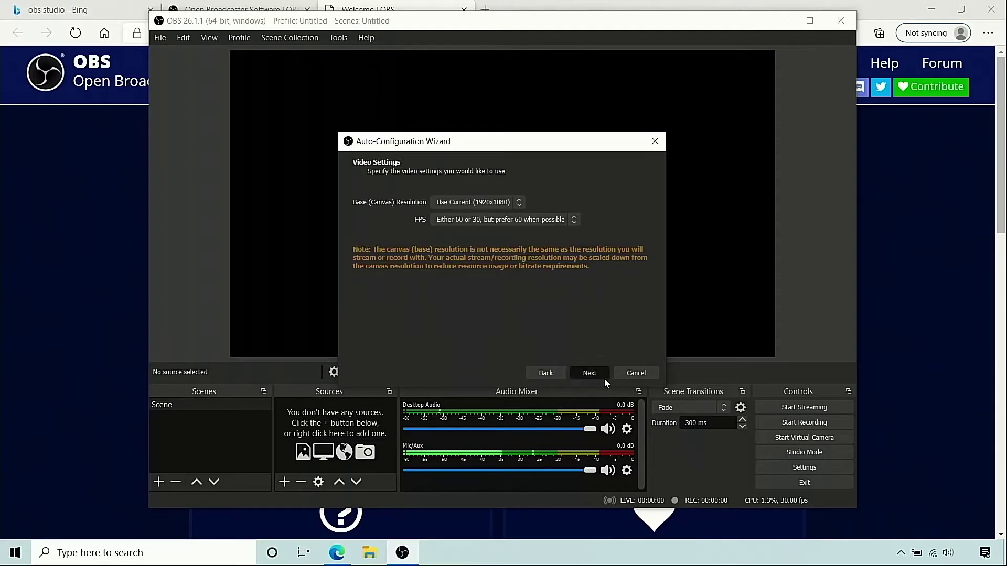
{"action": "left_click", "coordinate": [604, 379]}
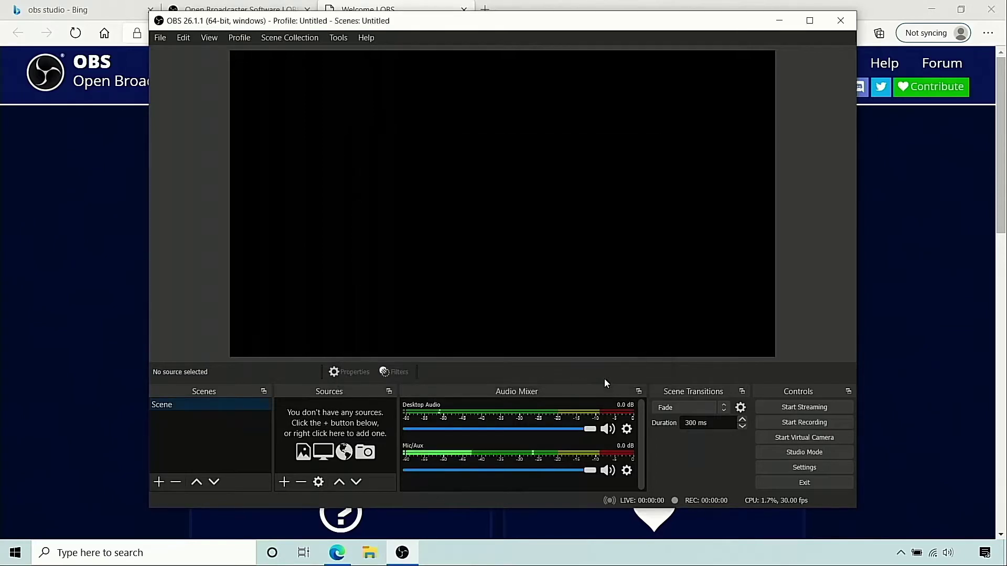
Step: Close OBS Studio and restart Windows from the Start menu's power options
{"action": "left_click", "coordinate": [841, 21]}
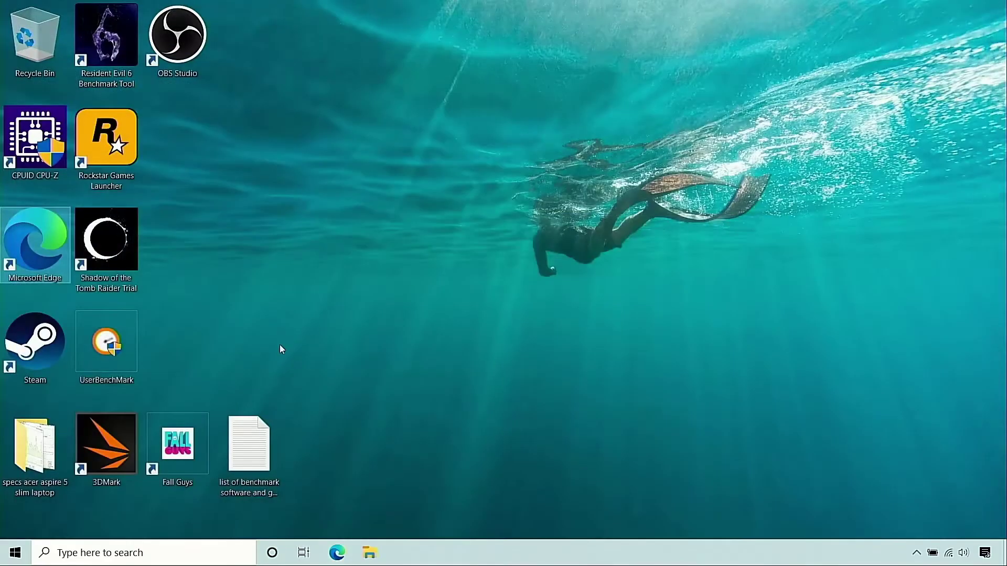
{"action": "left_click", "coordinate": [14, 553]}
{"action": "left_click", "coordinate": [16, 524]}
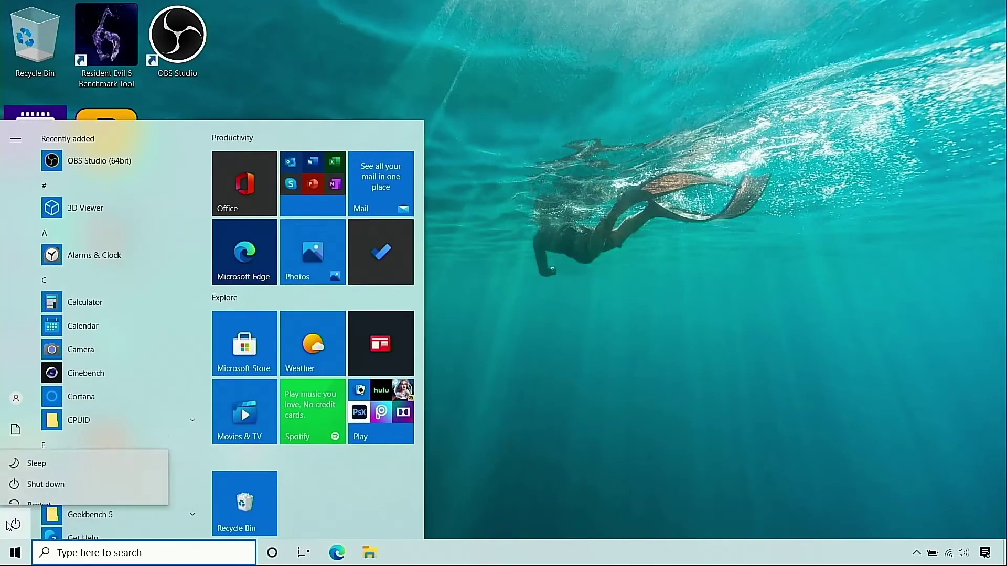
{"action": "left_click", "coordinate": [24, 492]}
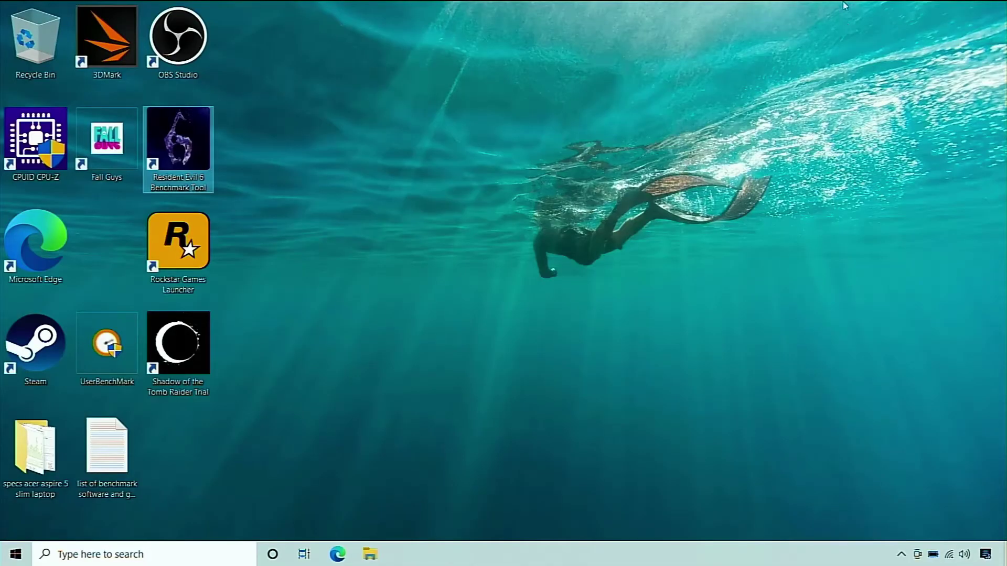
Step: Relaunch OBS Studio from its desktop shortcut, maximize it, and bring up the Sources add list
{"action": "left_click", "coordinate": [618, 69]}
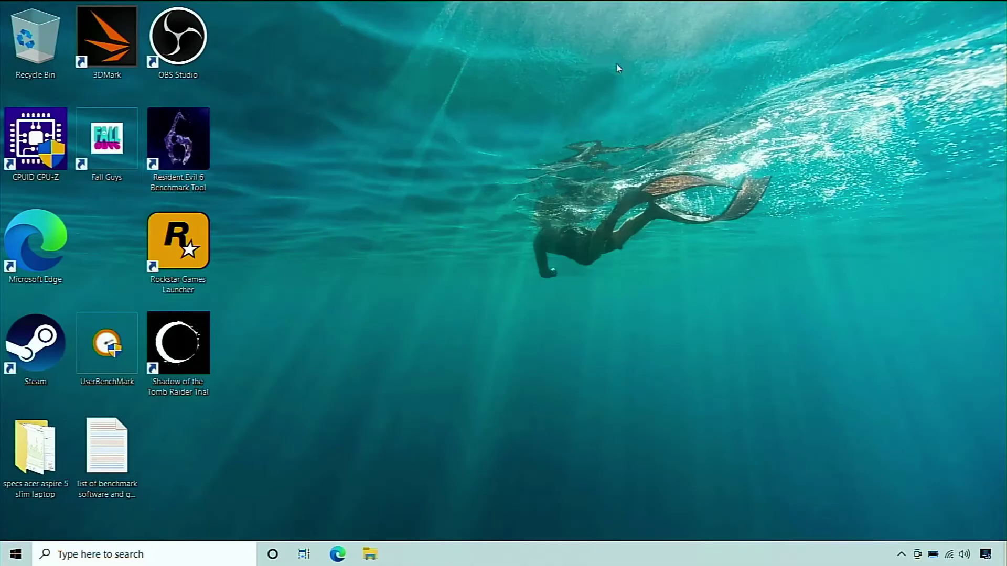
{"action": "left_click", "coordinate": [177, 35]}
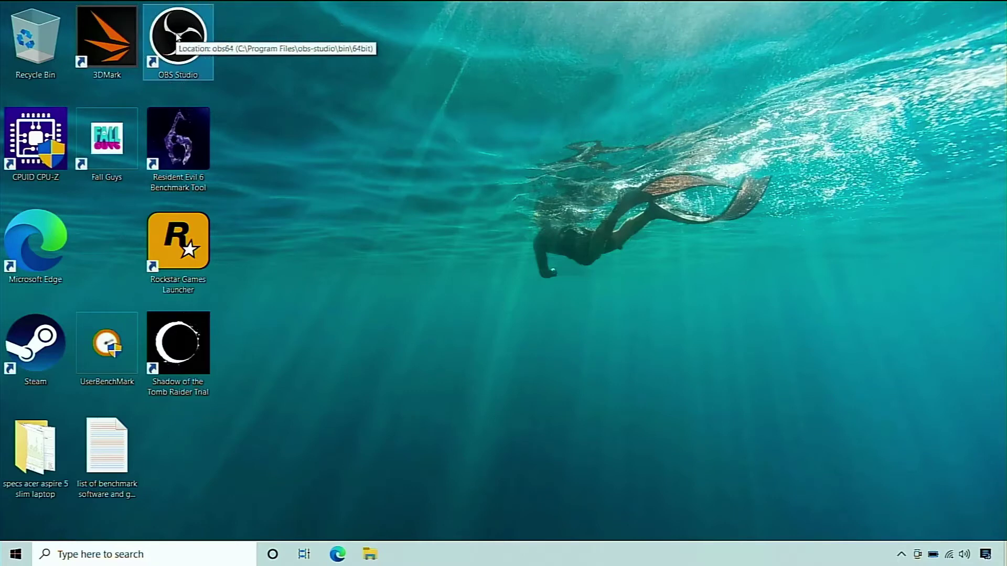
{"action": "double_click", "coordinate": [177, 36]}
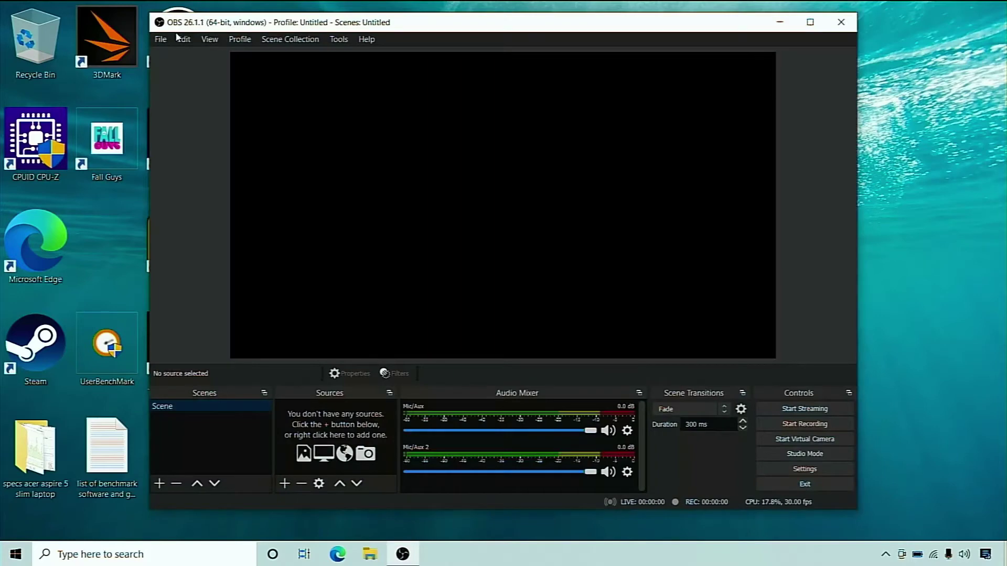
{"action": "left_click", "coordinate": [811, 22]}
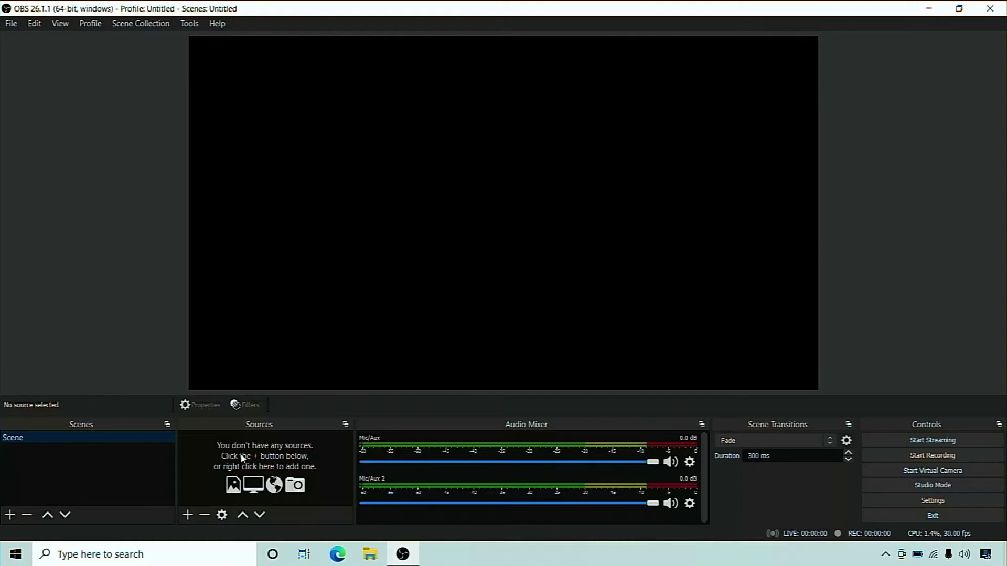
{"action": "left_click", "coordinate": [187, 516]}
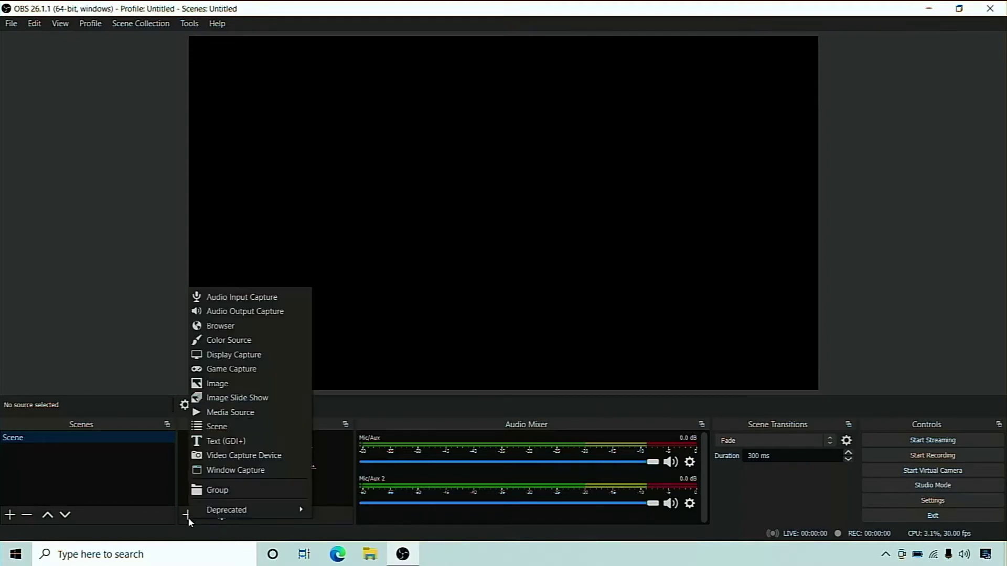
Step: Add a Video Capture Device source set to the MiraBox Video Capture device
{"action": "left_click", "coordinate": [298, 456]}
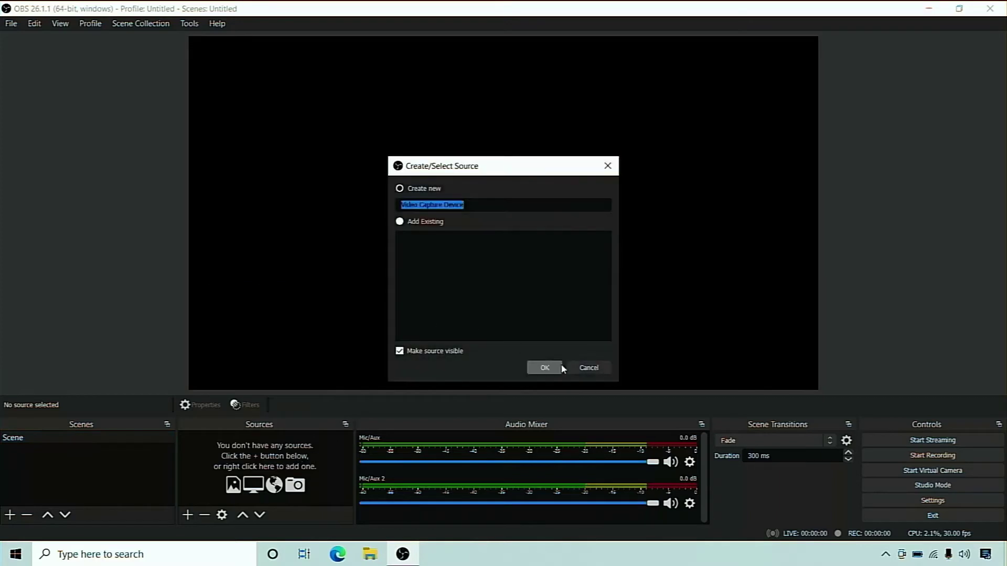
{"action": "left_click", "coordinate": [549, 368]}
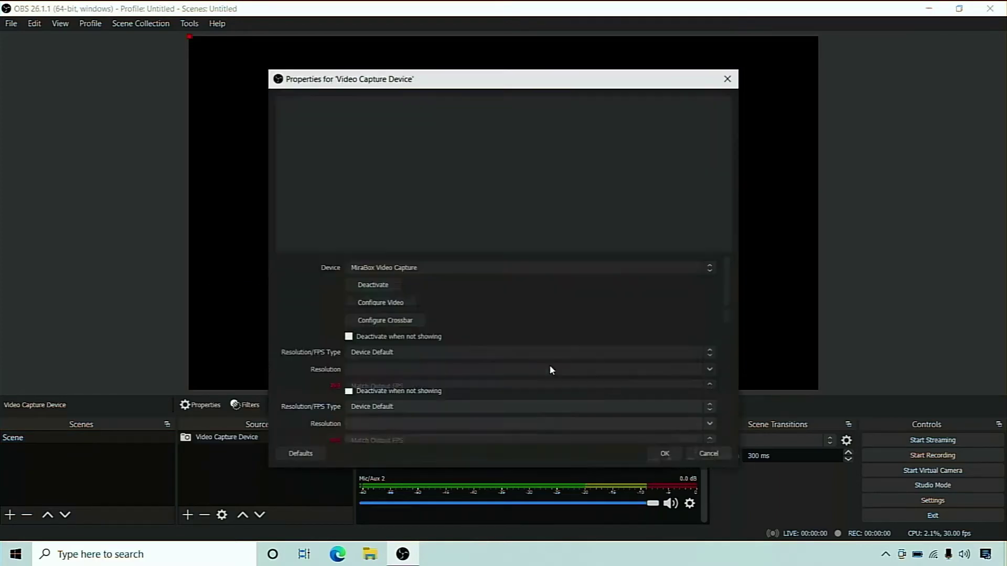
{"action": "left_click", "coordinate": [474, 269]}
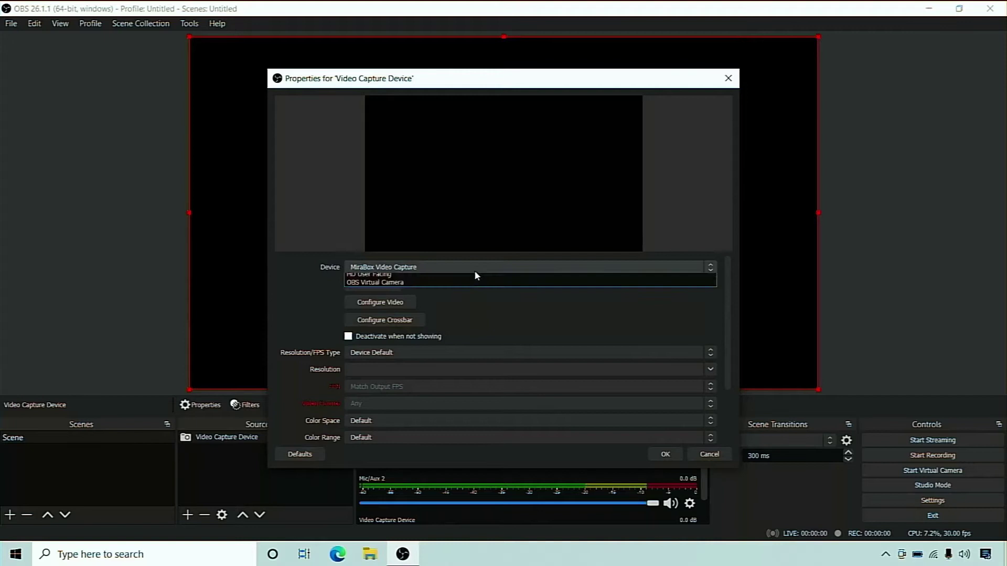
{"action": "left_click", "coordinate": [474, 270]}
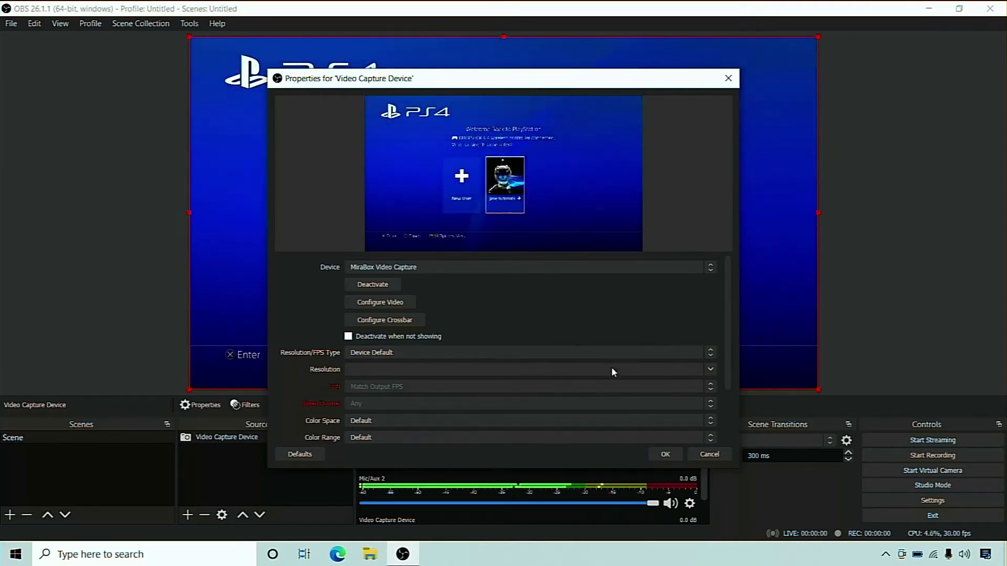
Step: Confirm the MiraBox capture source properties and bring up the OBS Settings window
{"action": "left_click", "coordinate": [664, 455]}
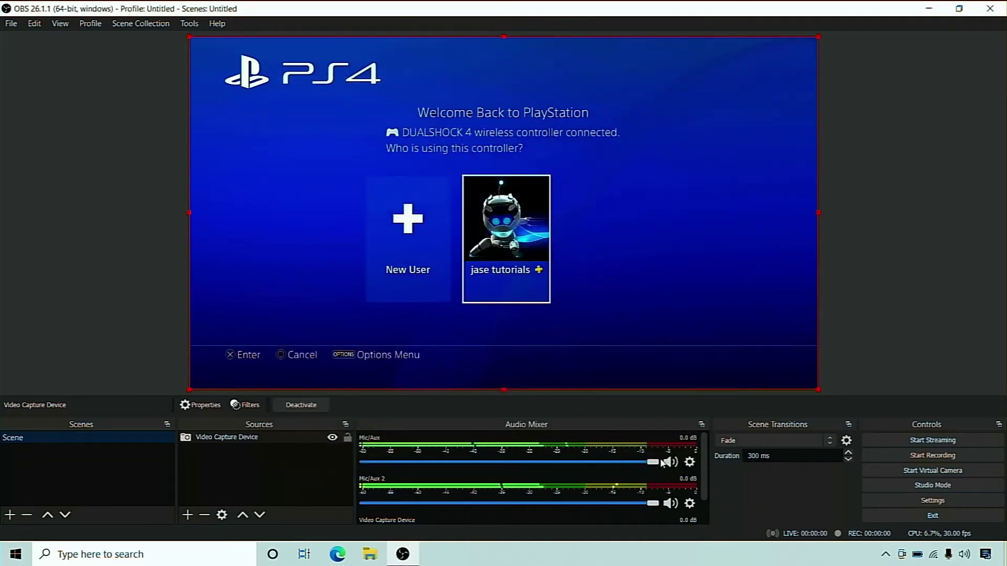
{"action": "left_click", "coordinate": [878, 504]}
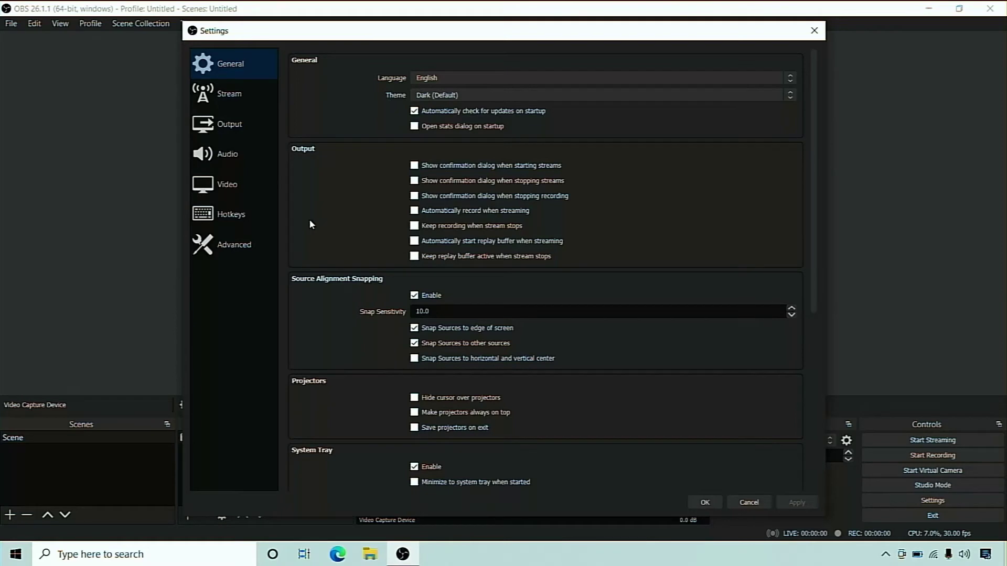
Step: Review the Output page: recordings go to Videos as mov with the Hardware (AMD) encoder
{"action": "left_click", "coordinate": [223, 126]}
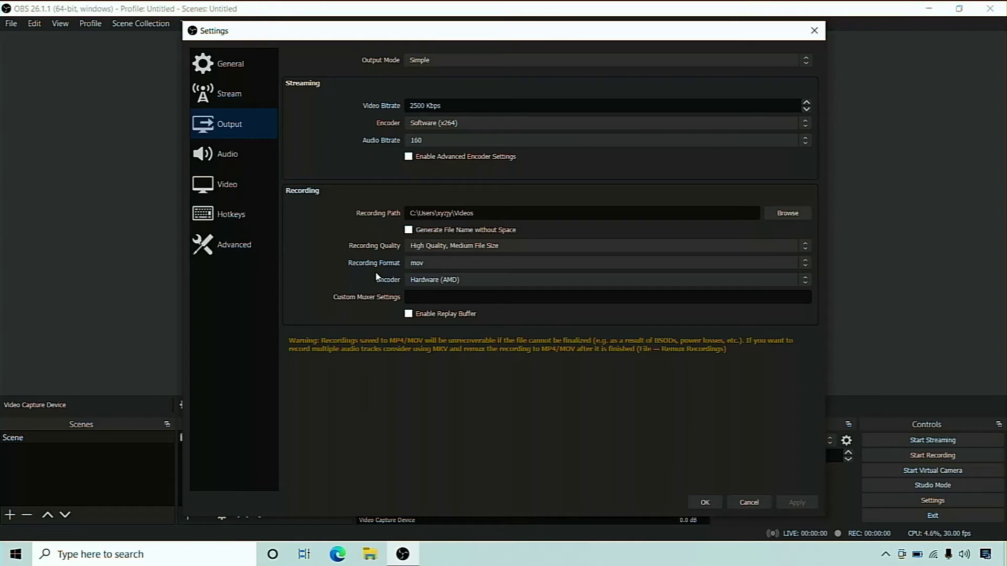
Step: Inspect the Audio page's Mic/Auxiliary device choices, including MiraBox, and leave it at Default
{"action": "left_click", "coordinate": [257, 150]}
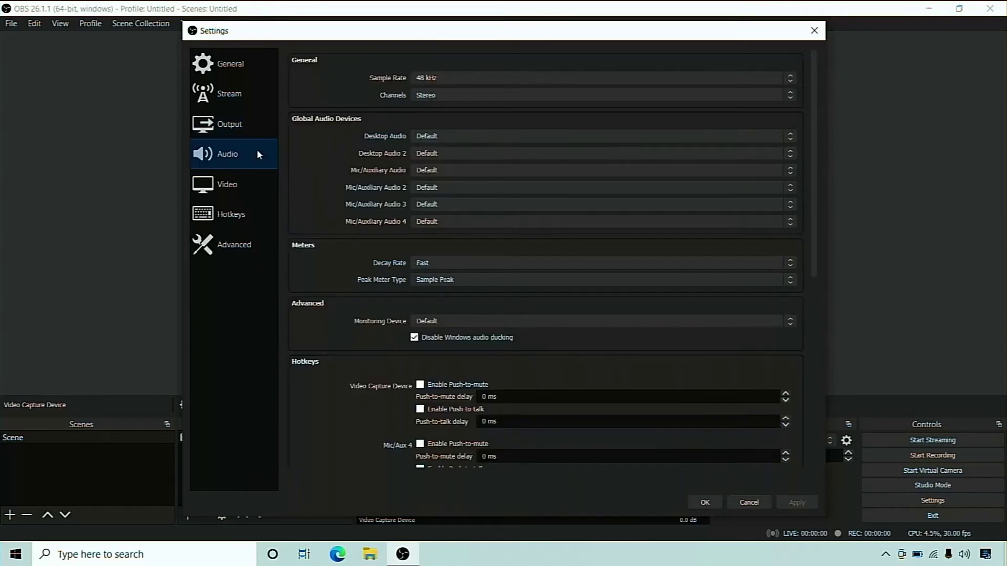
{"action": "left_click", "coordinate": [486, 176]}
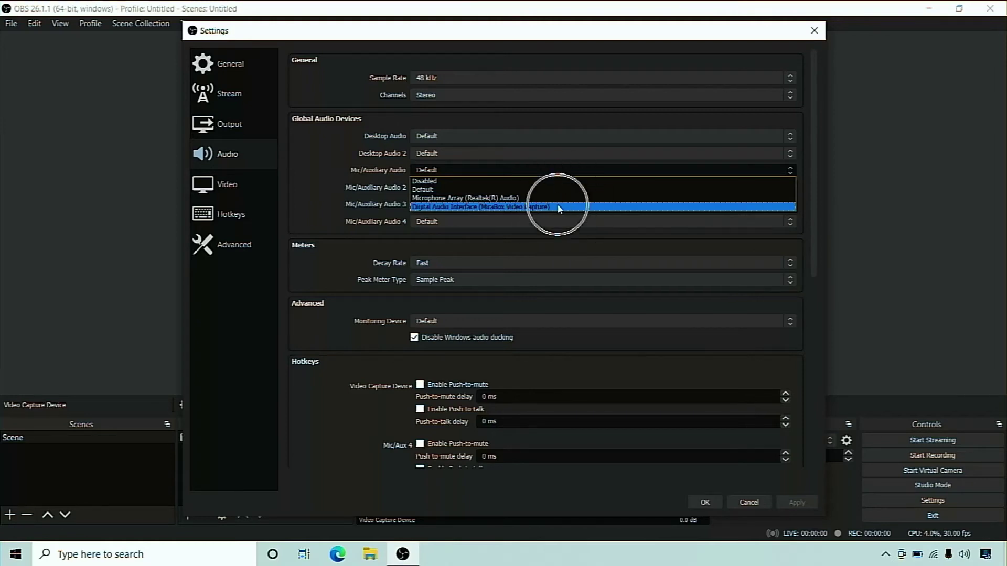
{"action": "left_click", "coordinate": [300, 153]}
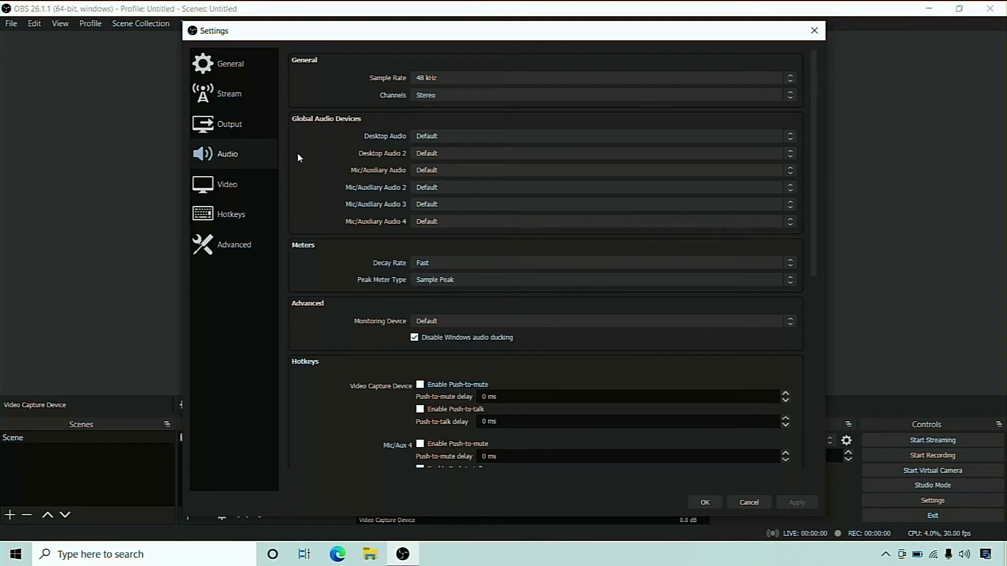
Step: Keep video at 1920x1080 and 30 FPS, then review the Advanced page's recording filename format
{"action": "left_click", "coordinate": [227, 183]}
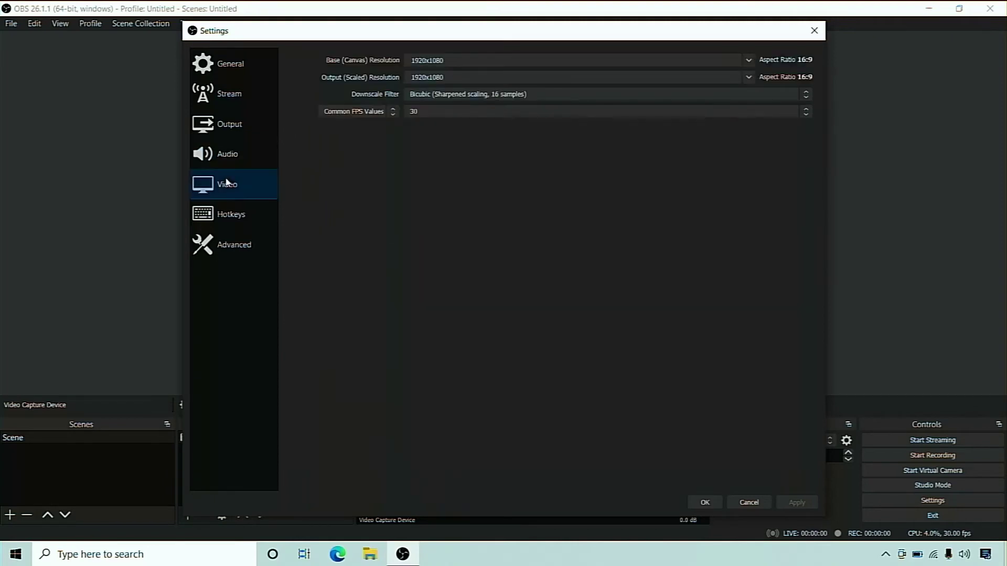
{"action": "left_click", "coordinate": [449, 113]}
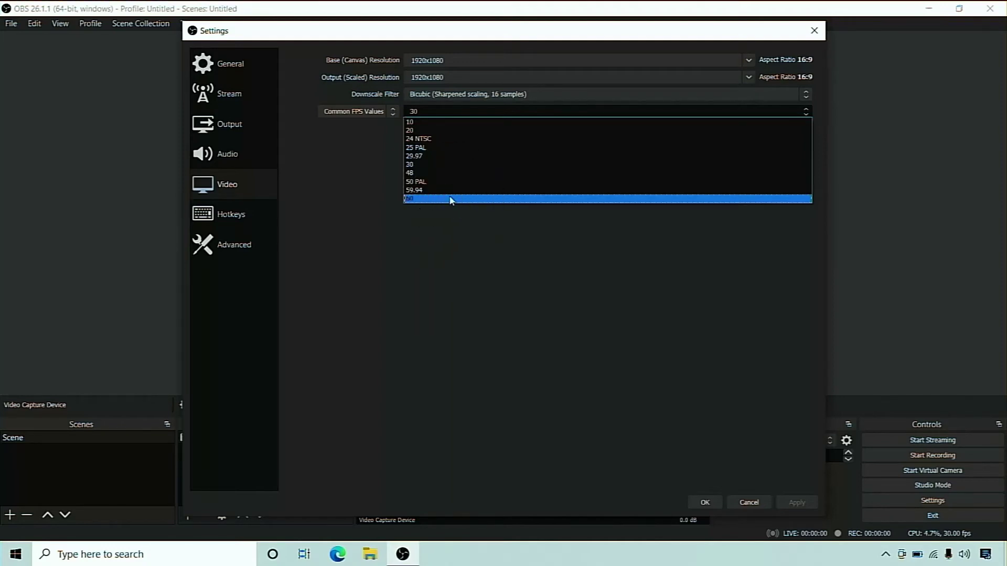
{"action": "left_click", "coordinate": [351, 176]}
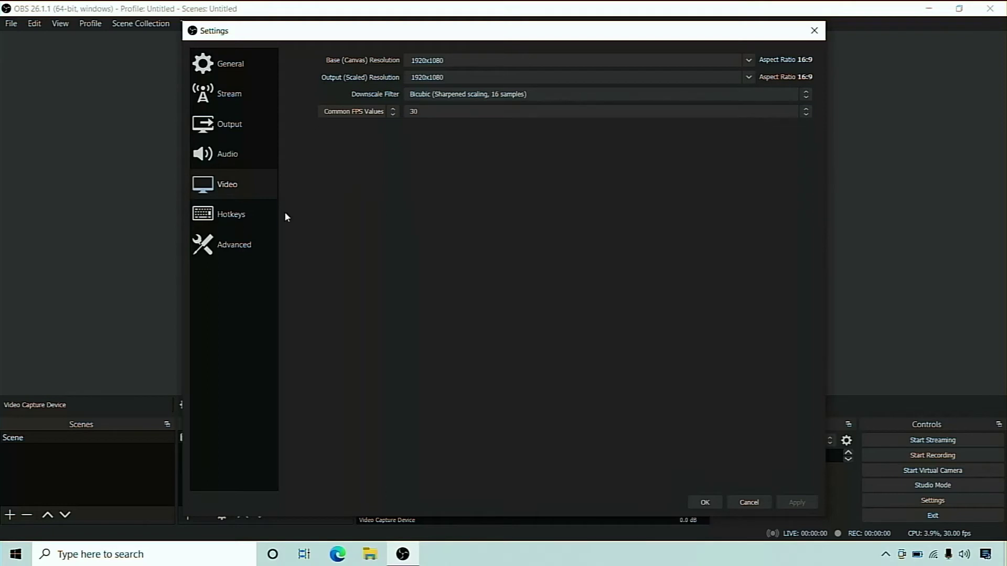
{"action": "left_click", "coordinate": [243, 246]}
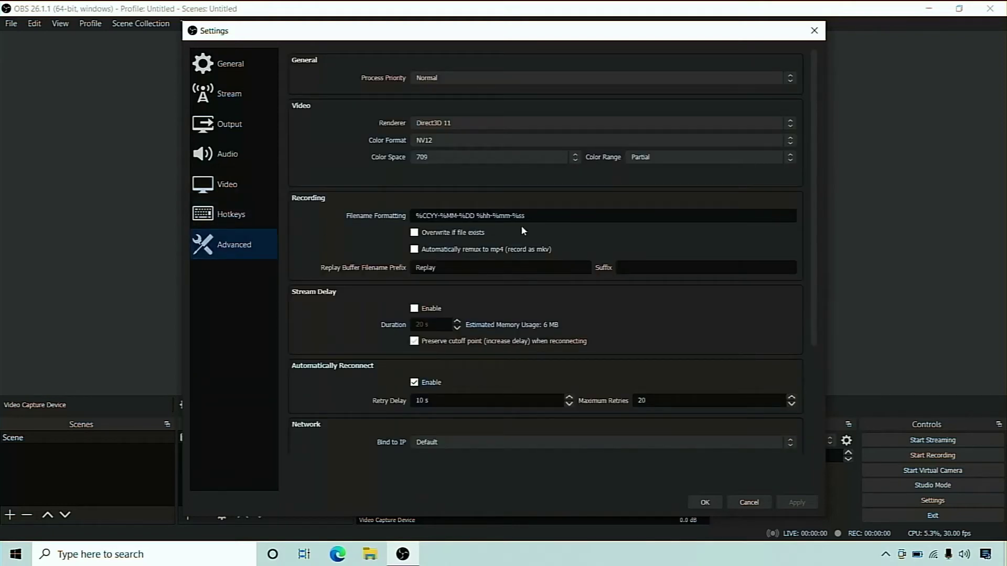
{"action": "mouse_move", "coordinate": [535, 219]}
Step: Save the settings and set Mic/Aux audio monitoring to Monitor and Output in Advanced Audio Properties
{"action": "left_click", "coordinate": [711, 505]}
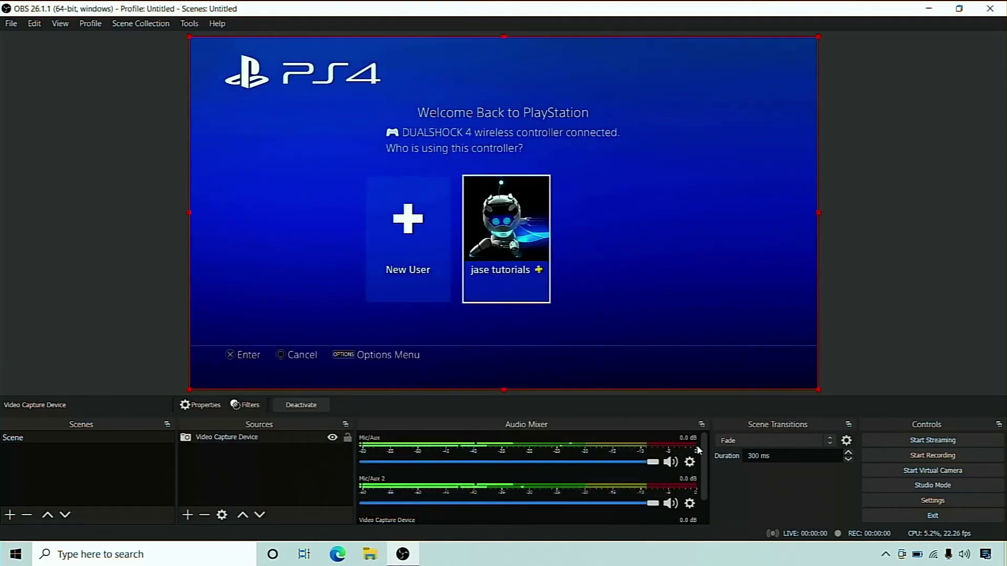
{"action": "mouse_move", "coordinate": [700, 444]}
{"action": "left_mouse_down"}
{"action": "mouse_move", "coordinate": [703, 465]}
{"action": "mouse_move", "coordinate": [698, 435]}
{"action": "left_mouse_up"}
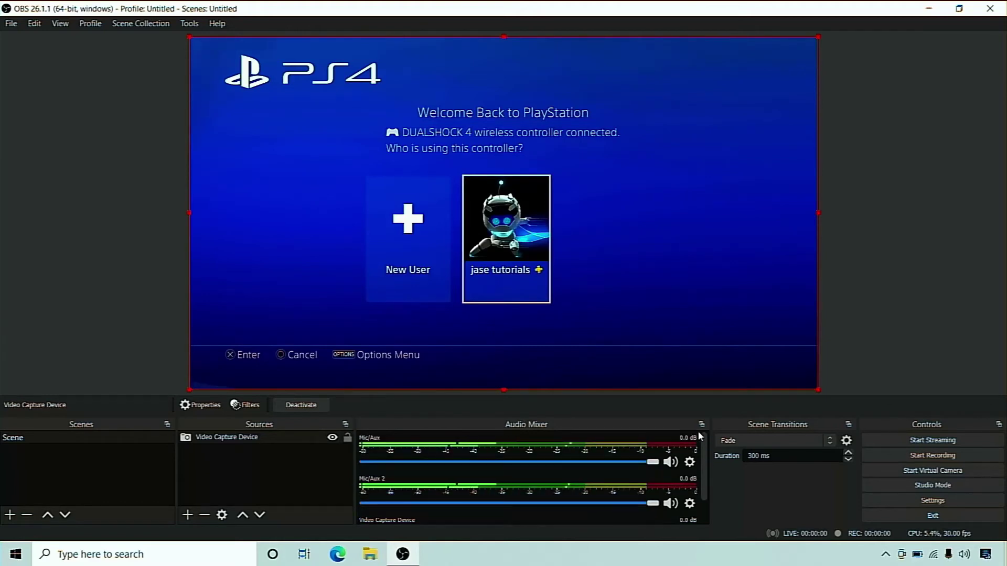
{"action": "left_click", "coordinate": [689, 464]}
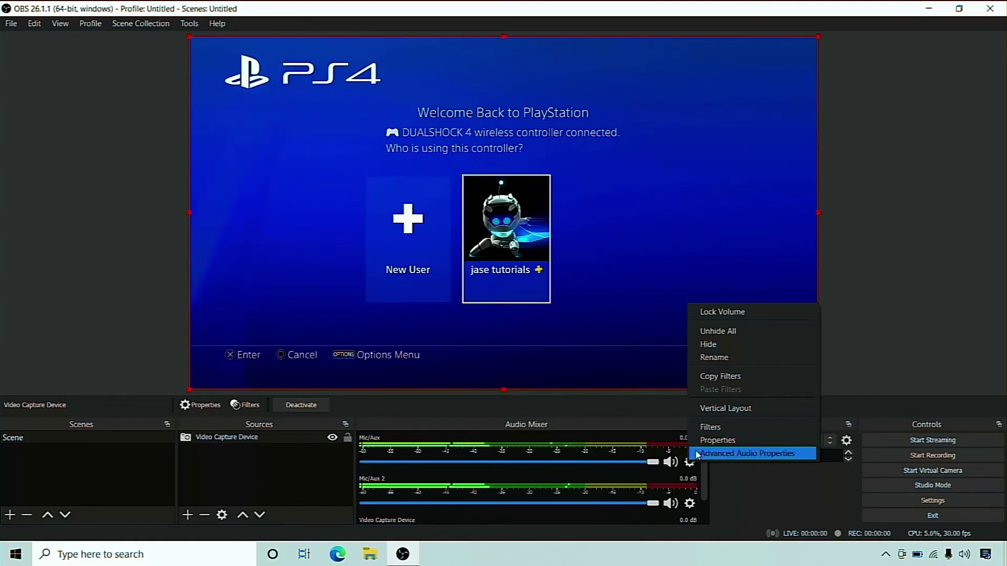
{"action": "left_click", "coordinate": [698, 455]}
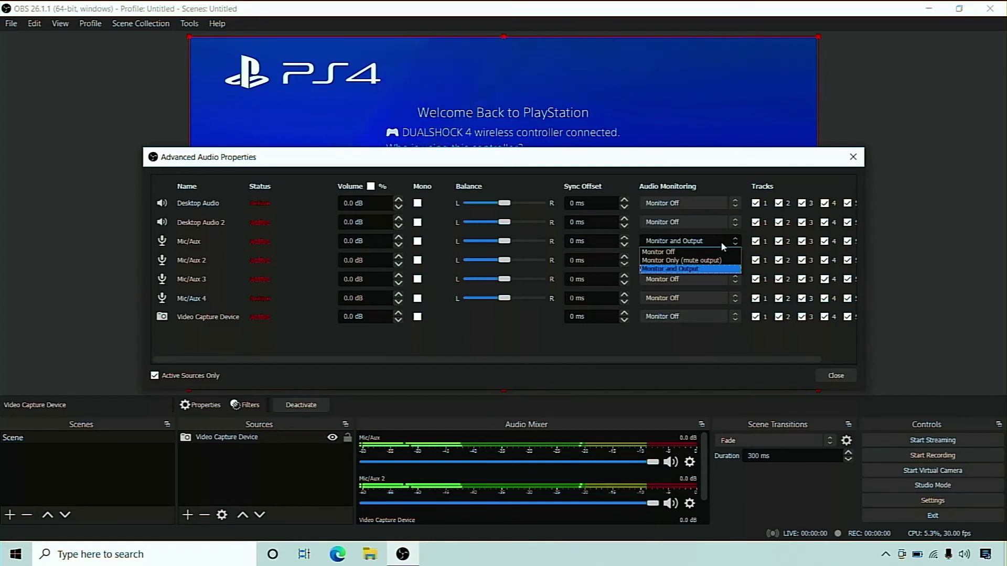
{"action": "left_click", "coordinate": [721, 241]}
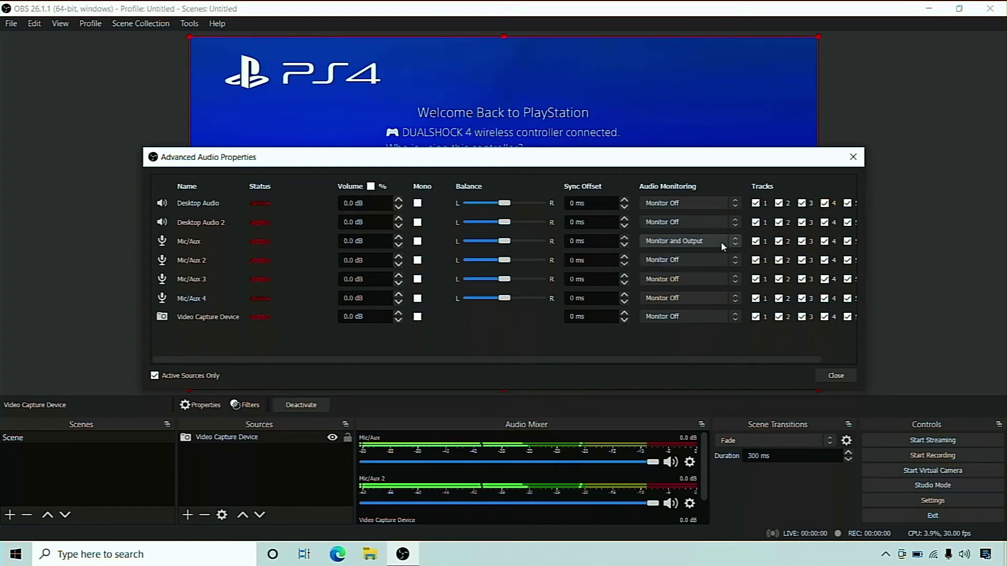
Step: Close Advanced Audio Properties and hide the Mic/Aux 2 track, leaving Mic/Aux and Video Capture Device
{"action": "left_click", "coordinate": [851, 382]}
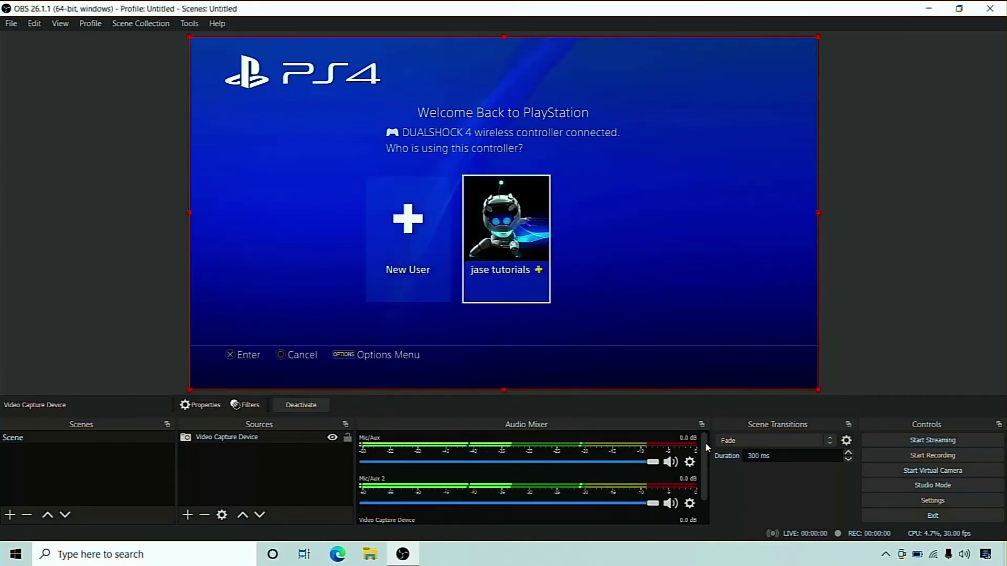
{"action": "left_click_drag", "start_coordinate": [705, 445], "coordinate": [700, 435]}
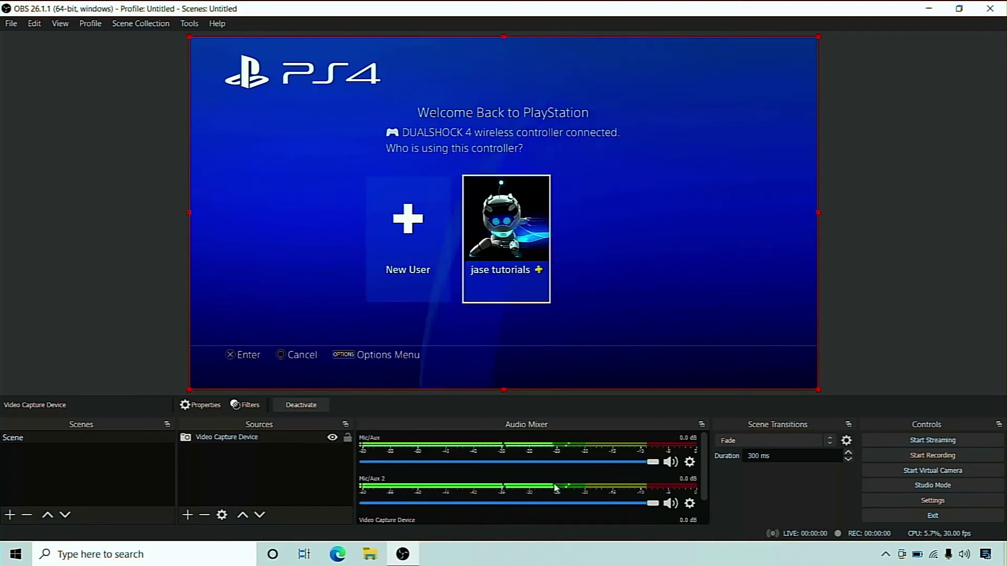
{"action": "left_click", "coordinate": [689, 504]}
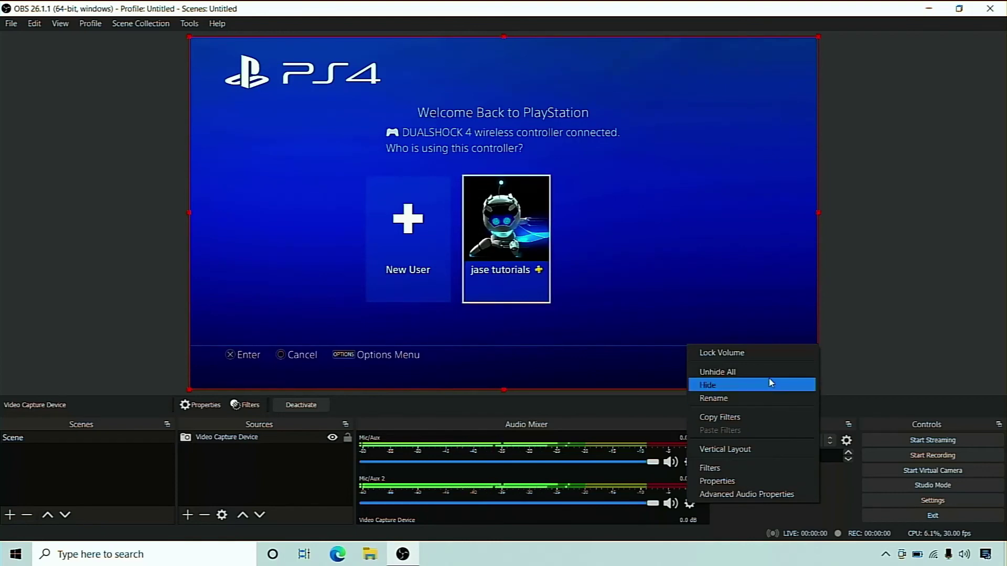
{"action": "key", "text": "ctrl"}
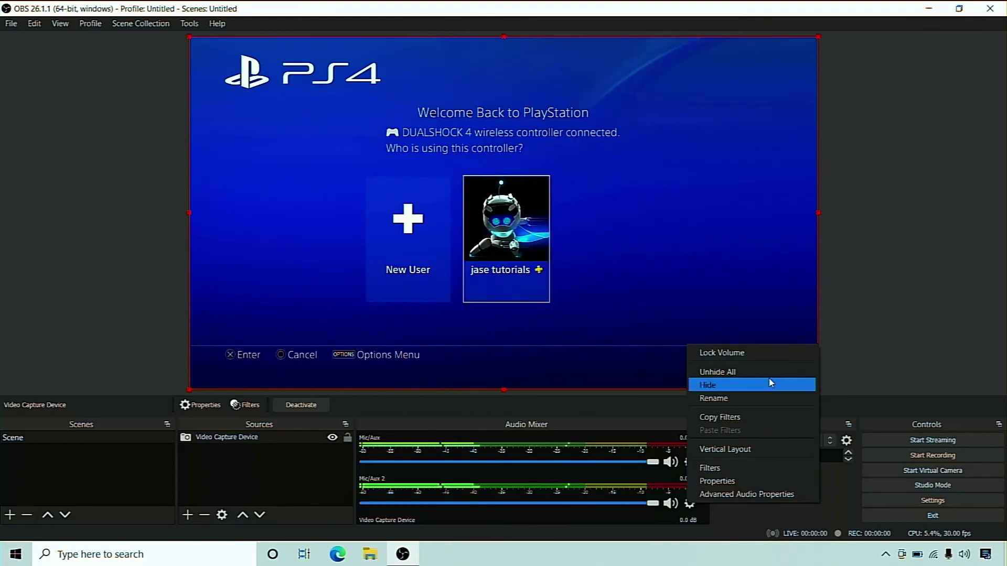
{"action": "left_click", "coordinate": [770, 385]}
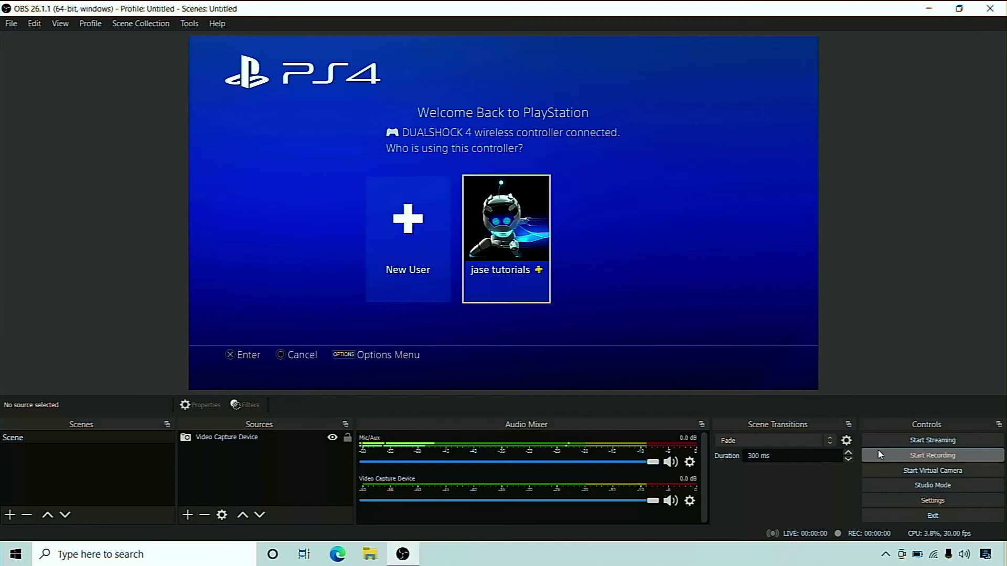
Step: Start a test recording and show the preview as a full-screen projector on display 1 while operating the PS4
{"action": "left_click", "coordinate": [880, 455]}
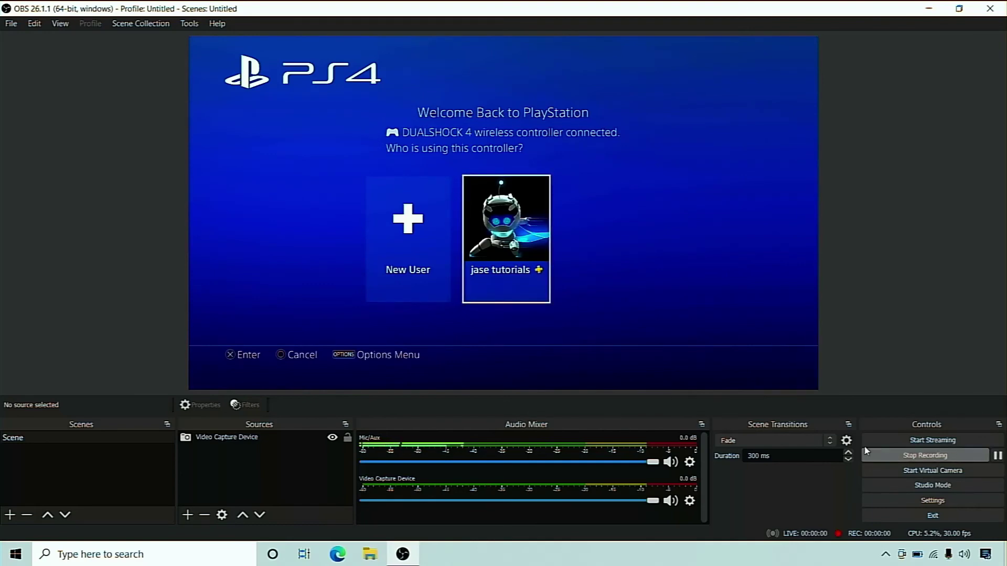
{"action": "left_click", "coordinate": [768, 285]}
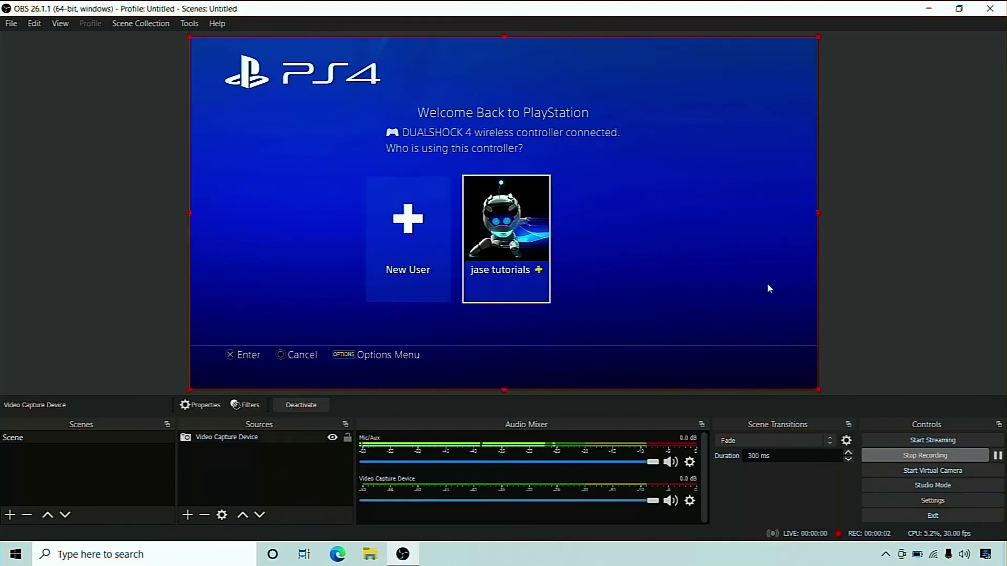
{"action": "right_click", "coordinate": [768, 285]}
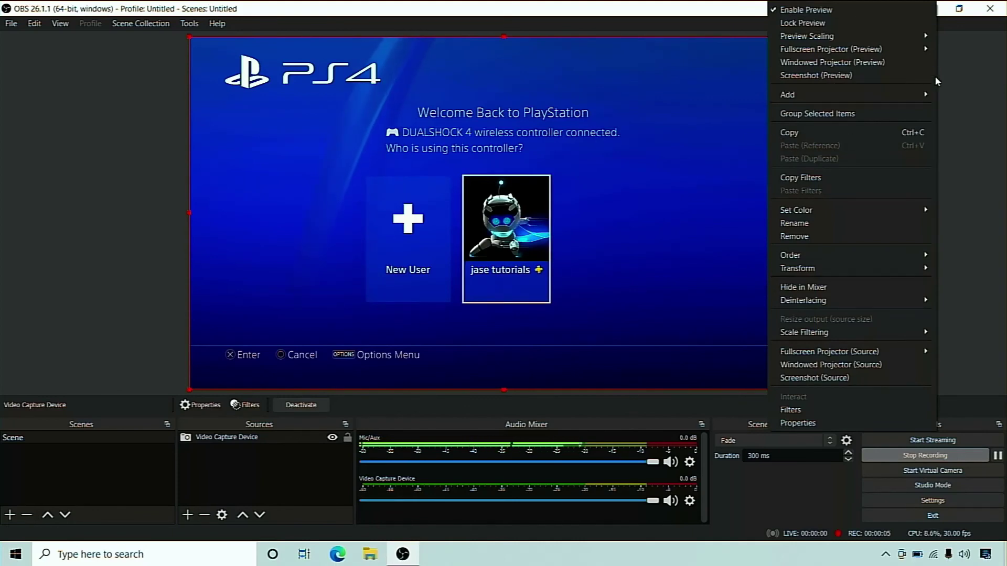
{"action": "mouse_move", "coordinate": [792, 50]}
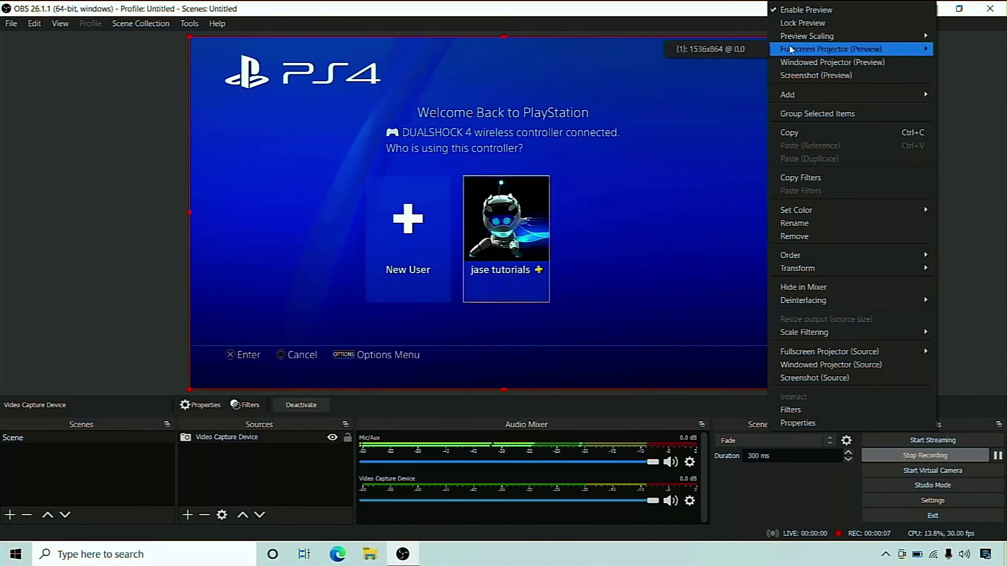
{"action": "left_click", "coordinate": [764, 50]}
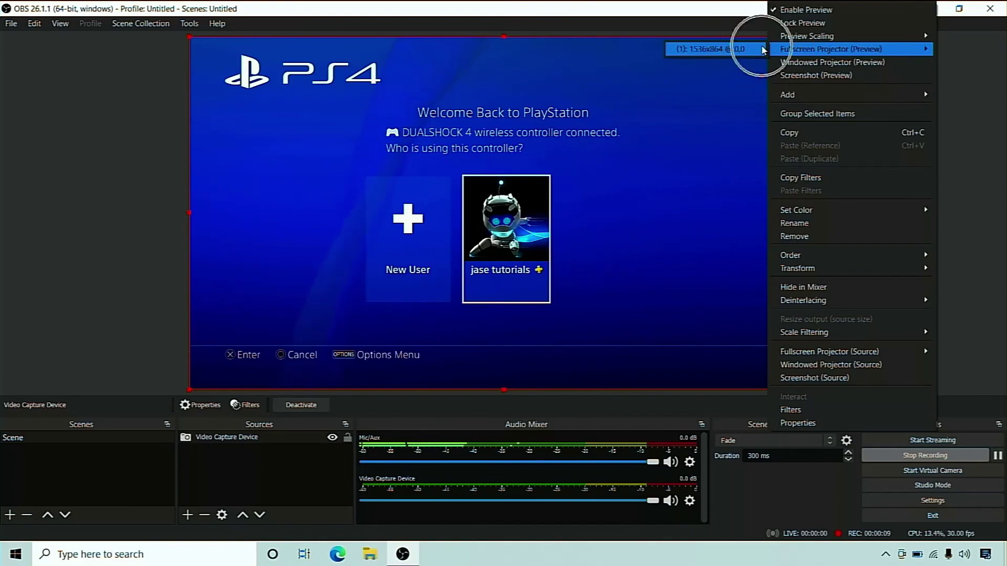
{"action": "left_click", "coordinate": [763, 50]}
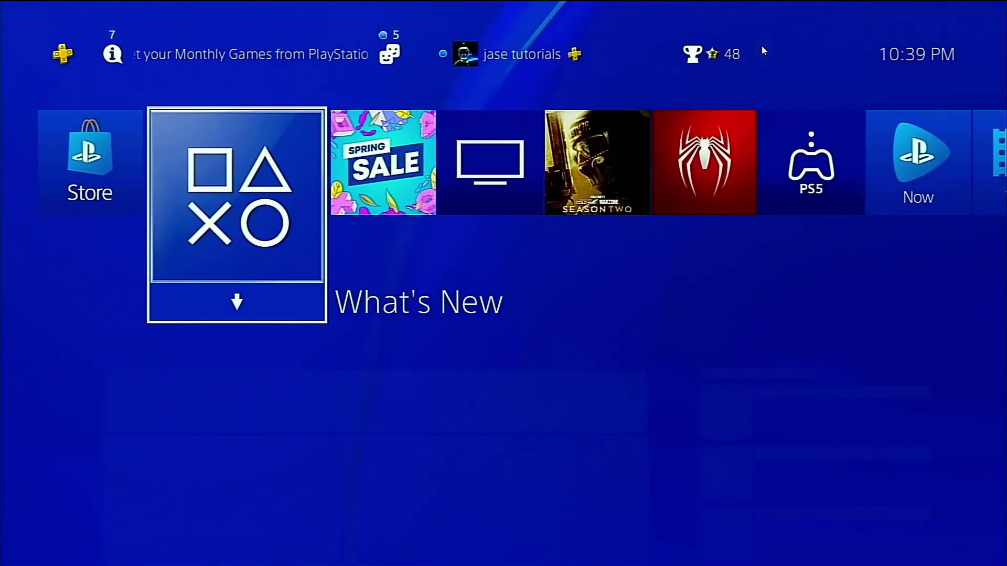
{"action": "key", "text": "Left"}
{"action": "key", "text": "Return"}
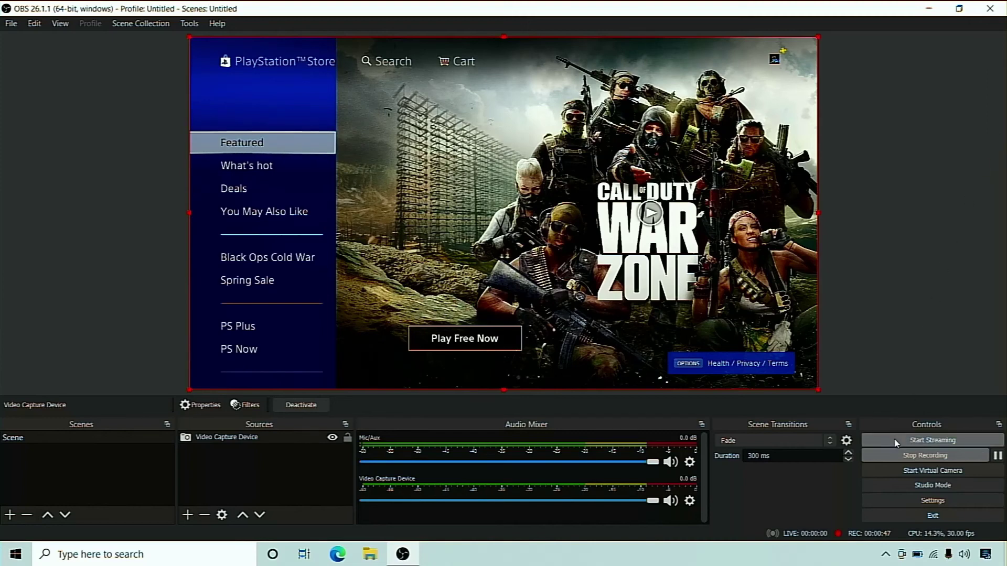
Step: Stop the recording and open the Videos folder in File Explorer
{"action": "left_click", "coordinate": [886, 461]}
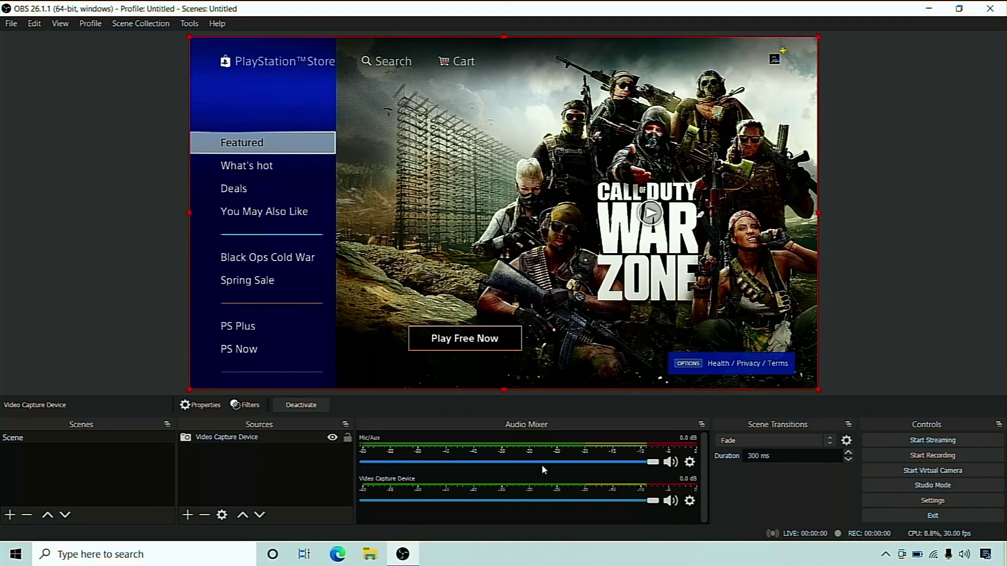
{"action": "left_click", "coordinate": [370, 554]}
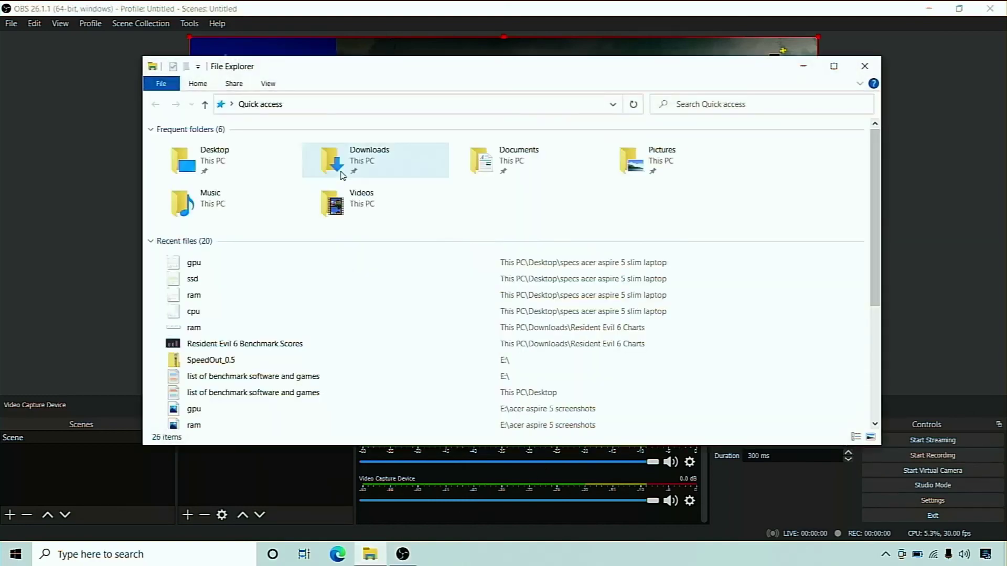
{"action": "double_click", "coordinate": [355, 204]}
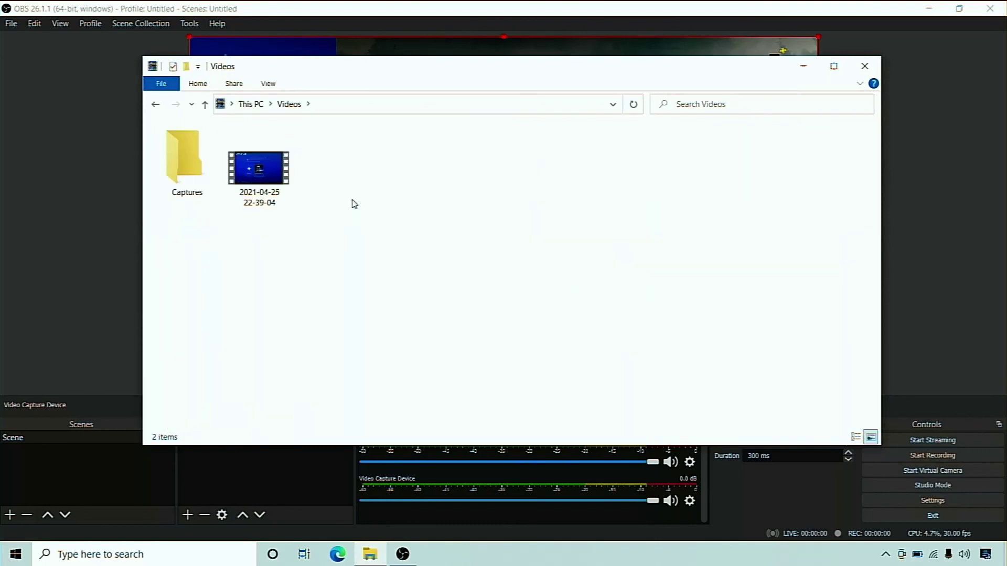
{"action": "double_click", "coordinate": [275, 190]}
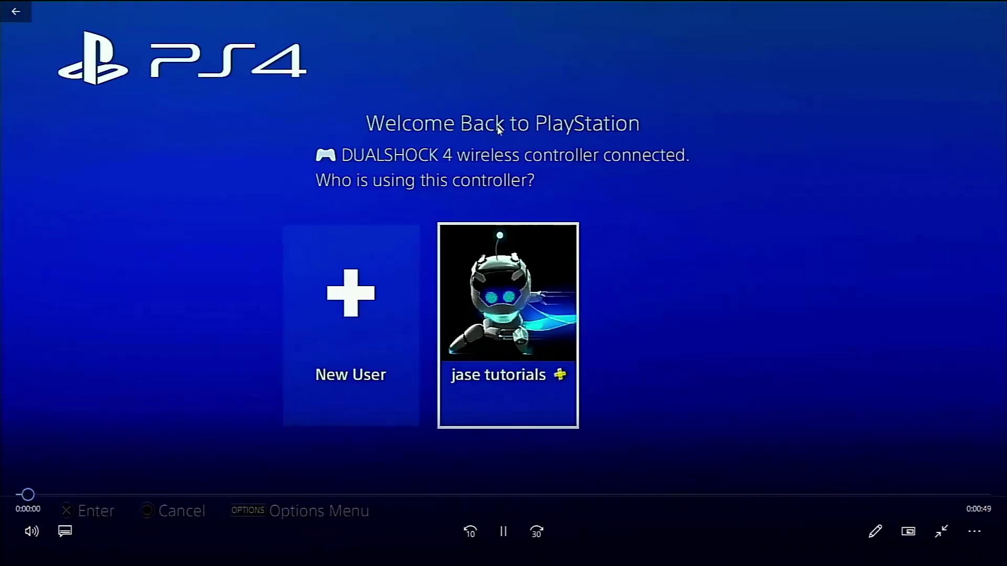
{"action": "left_click", "coordinate": [940, 548]}
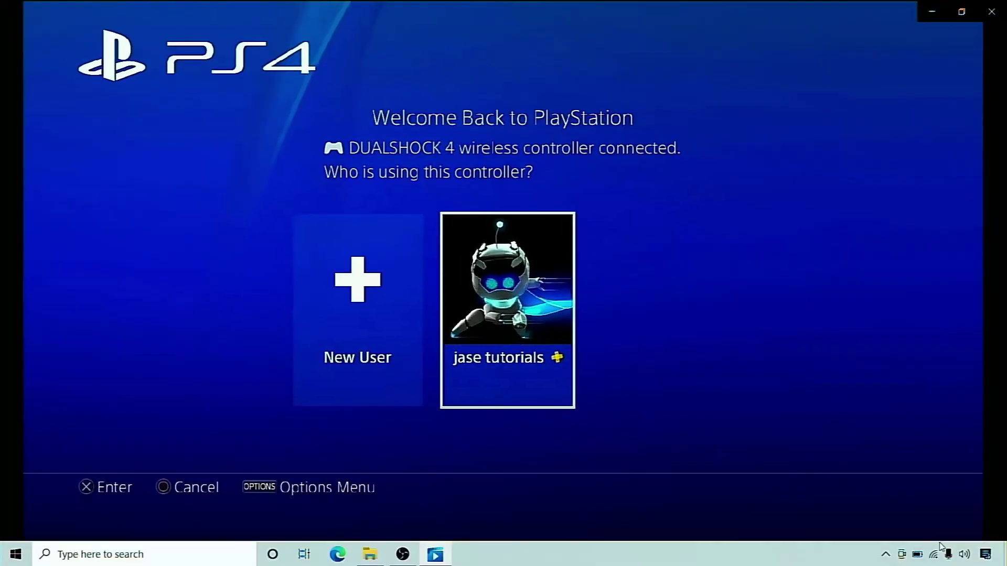
{"action": "mouse_move", "coordinate": [730, 366]}
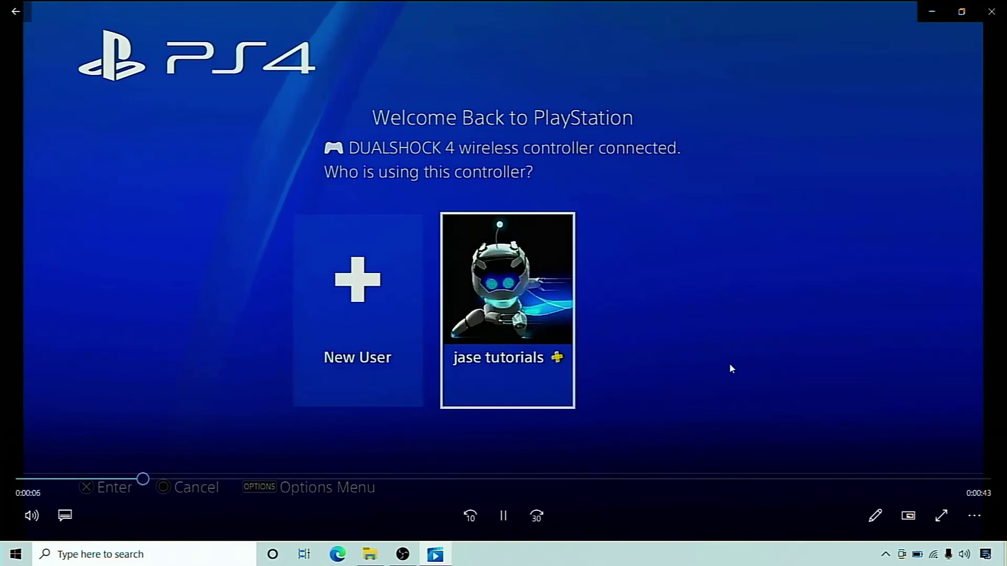